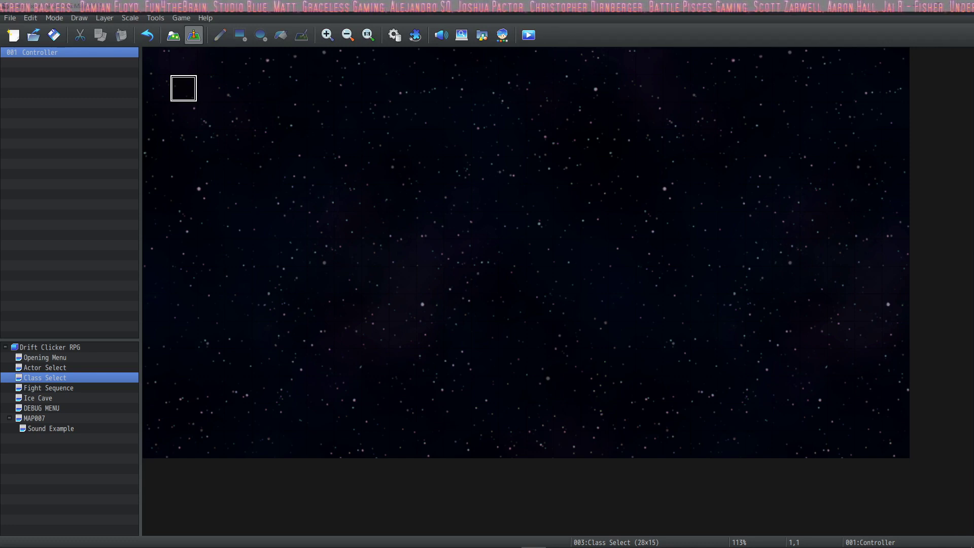
# - Bring up the Plugin Manager for the Drift Clicker RPG project
pyautogui.click(415, 35)
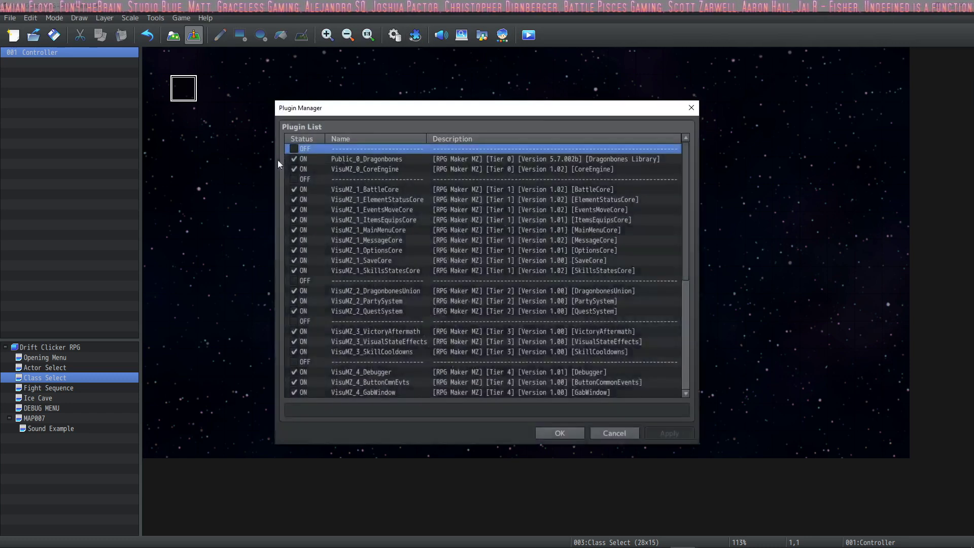
# - Inspect the CoreEngine and BattleCore plugin entries, then go to the Database's Common Events
pyautogui.click(366, 167)
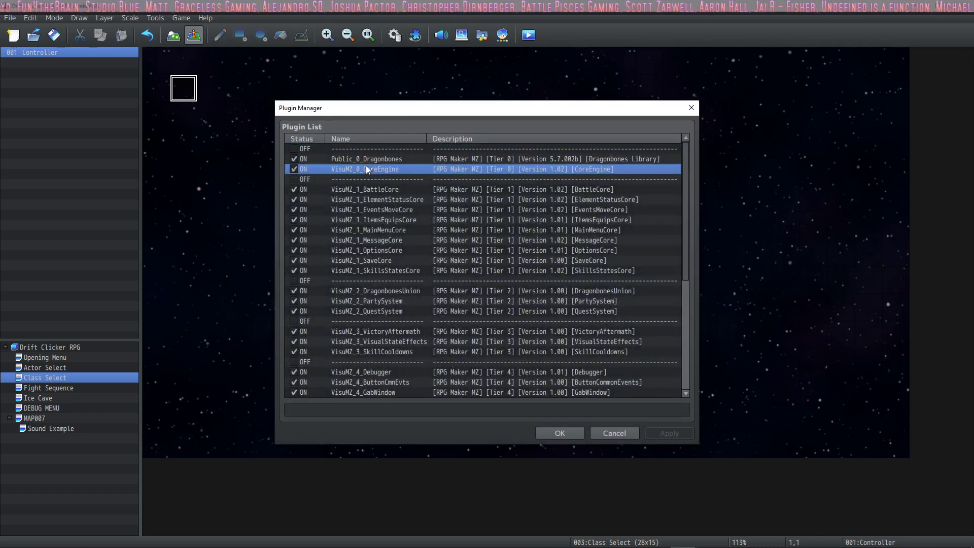
pyautogui.click(372, 190)
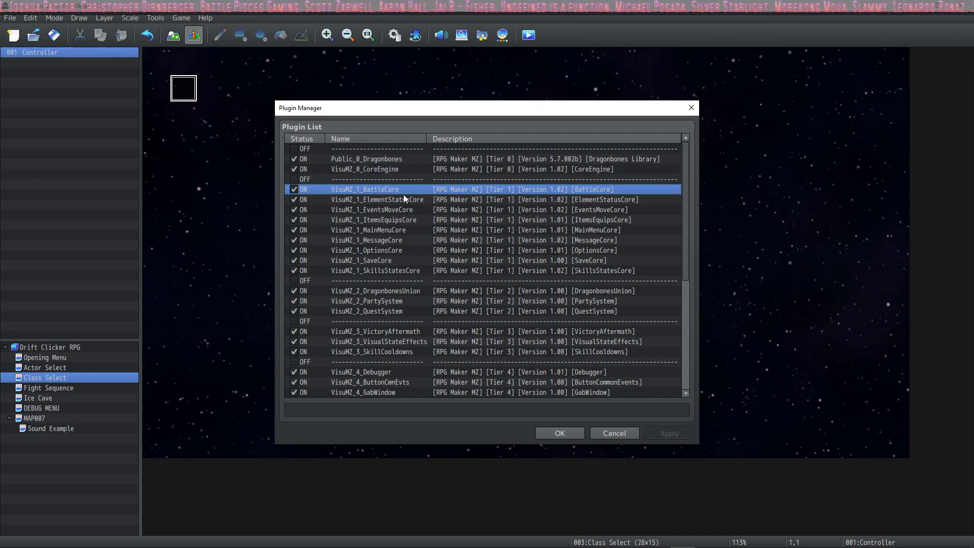
pyautogui.press('Escape')
pyautogui.click(394, 35)
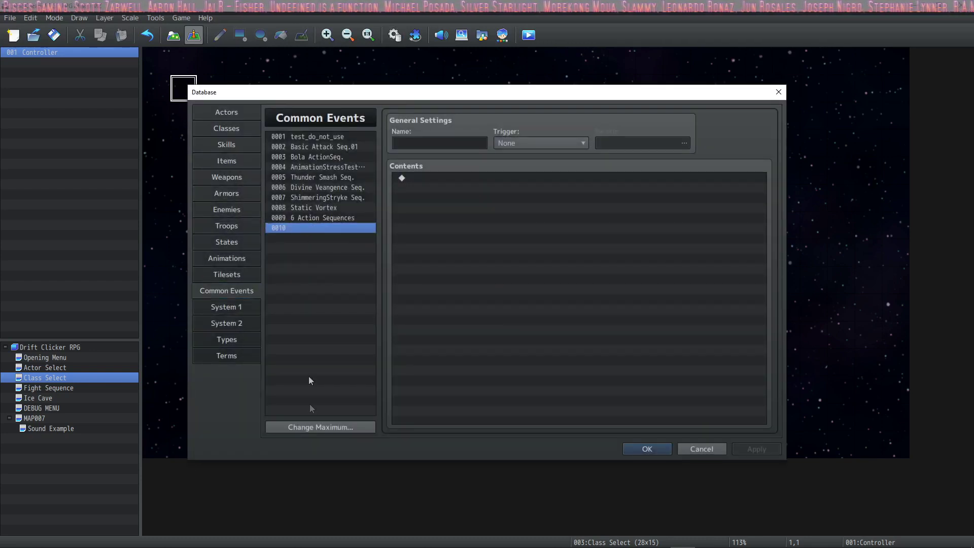
# - Raise the maximum number of common events to 20
pyautogui.click(315, 424)
pyautogui.write('20')
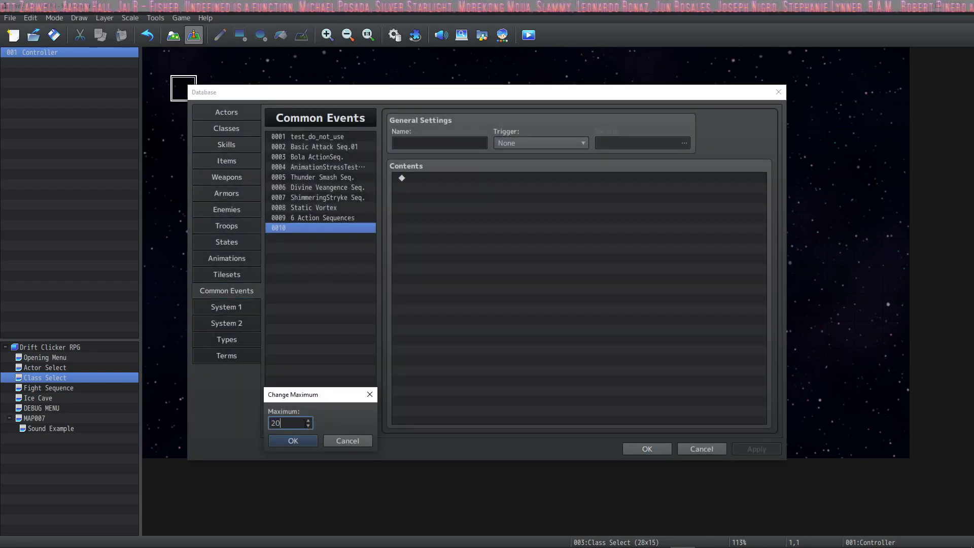
pyautogui.click(293, 440)
# - Name common event 0010 'Action Sequence Tut' and select its first contents line
pyautogui.click(415, 143)
pyautogui.write('Action Sequence Tut')
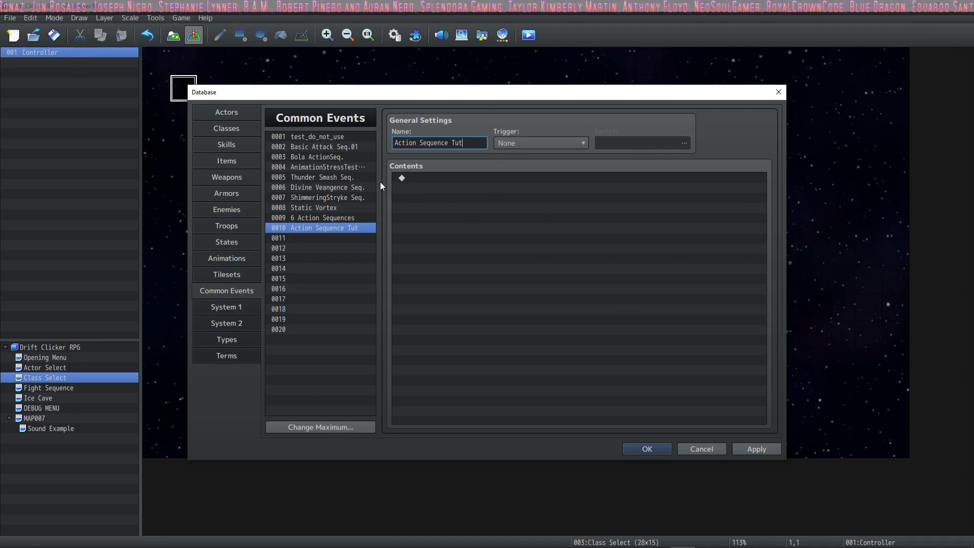
pyautogui.click(447, 180)
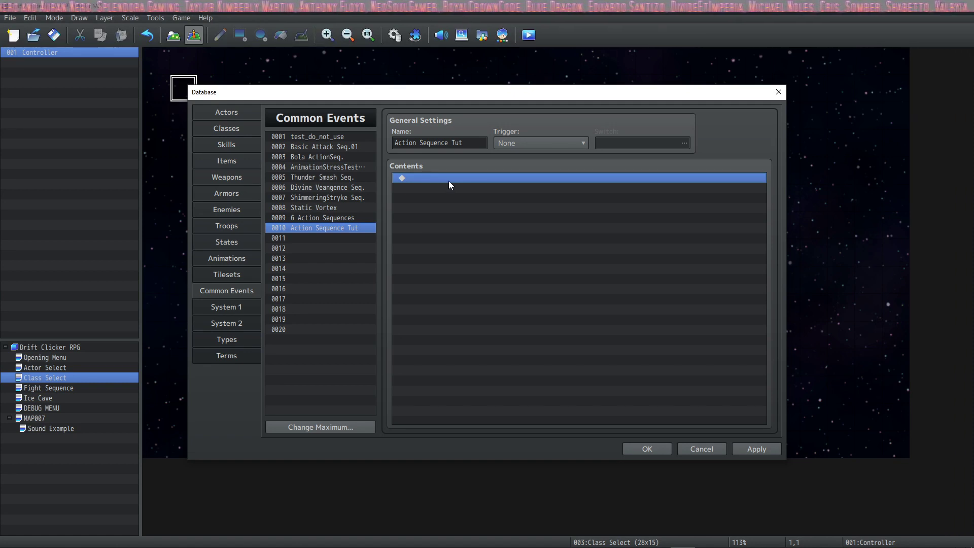
# - Start a new plugin command in event 0010 using the VisuMZ_1_BattleCore plugin
pyautogui.doubleClick(425, 175)
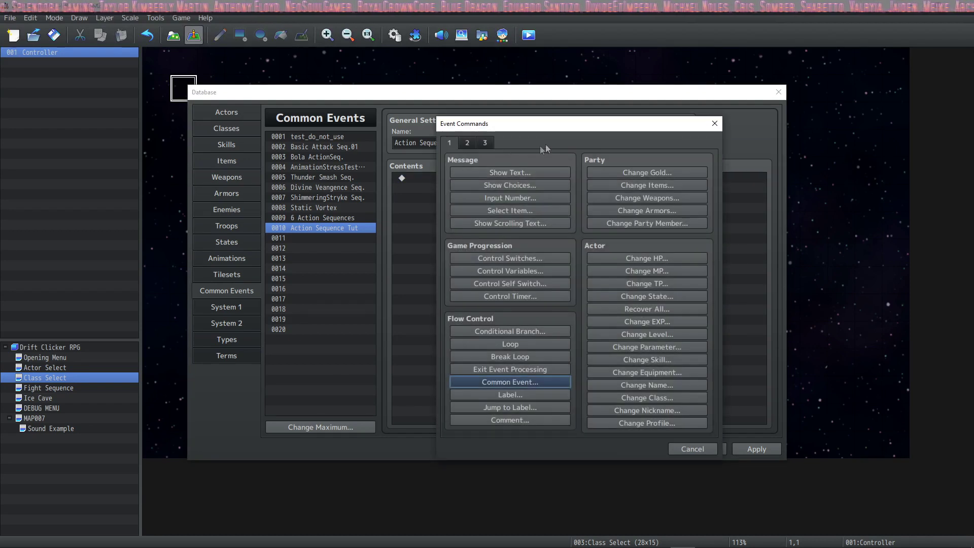
pyautogui.click(484, 142)
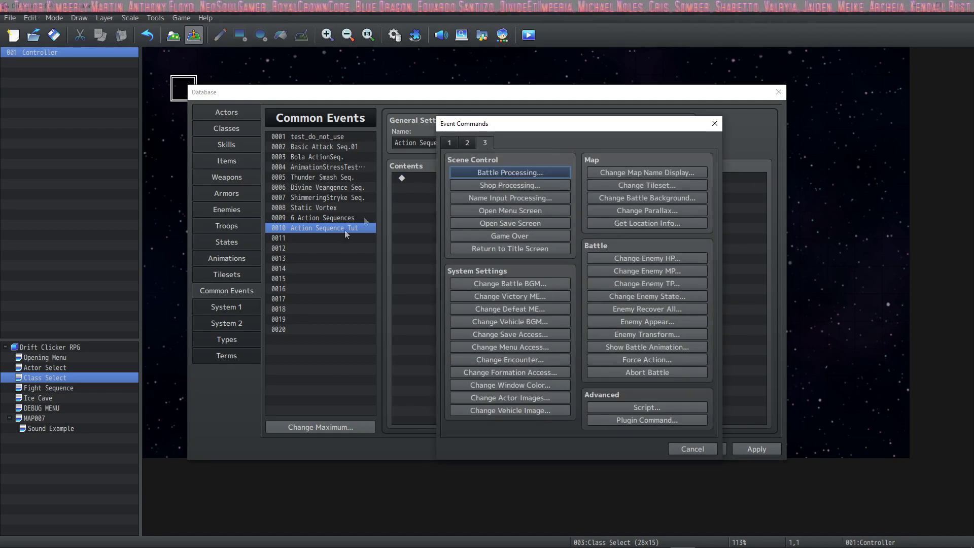
pyautogui.click(484, 142)
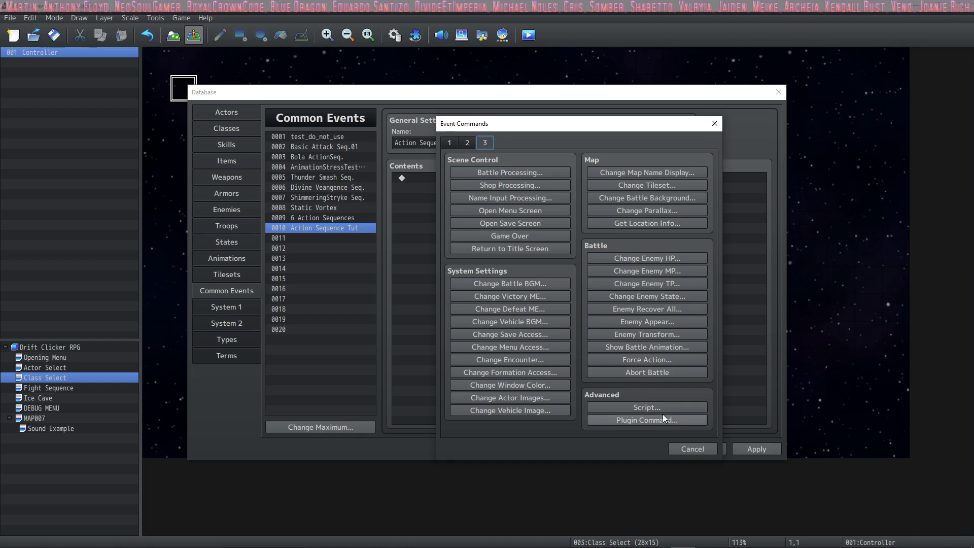
pyautogui.click(663, 419)
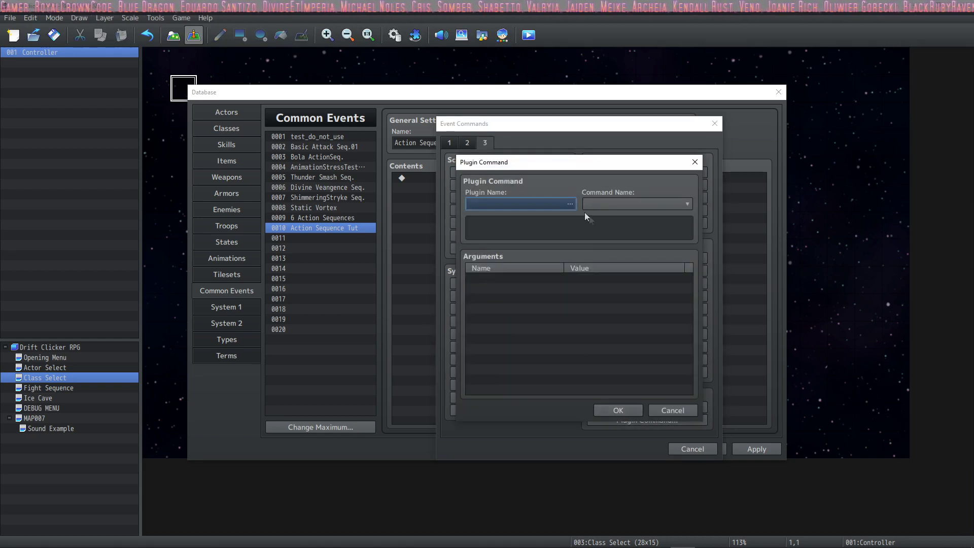
pyautogui.doubleClick(566, 205)
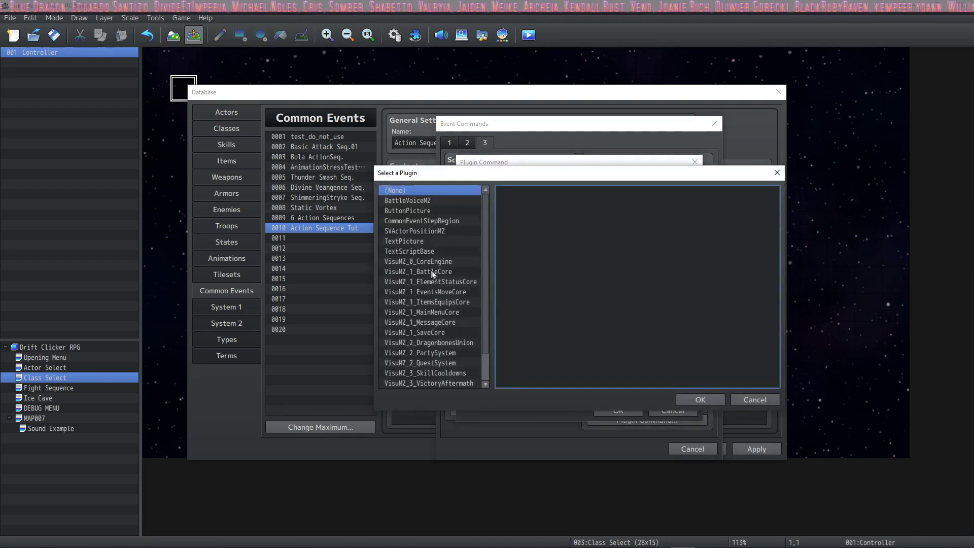
pyautogui.click(433, 272)
pyautogui.click(700, 399)
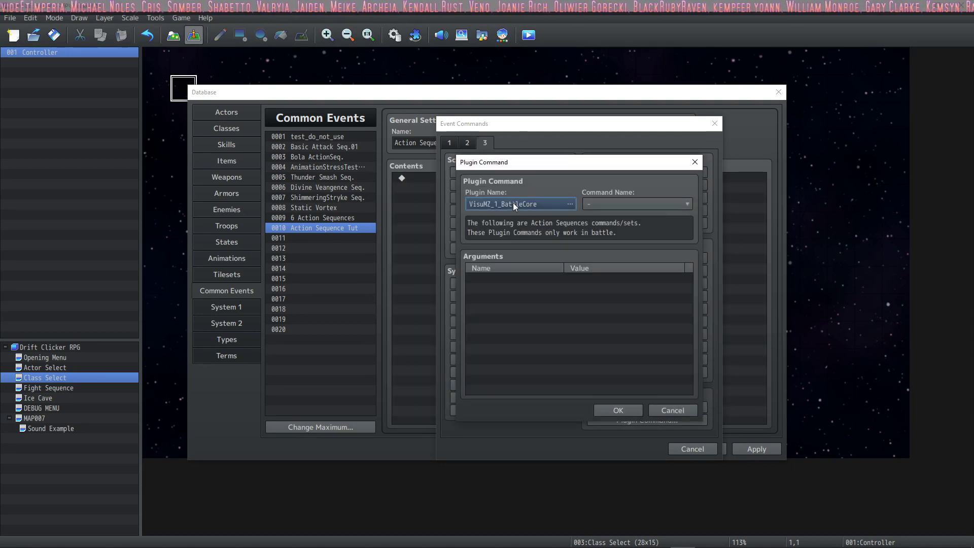
# - Choose ACSET: Setup Action Set, keep its default arguments, and insert it
pyautogui.click(659, 198)
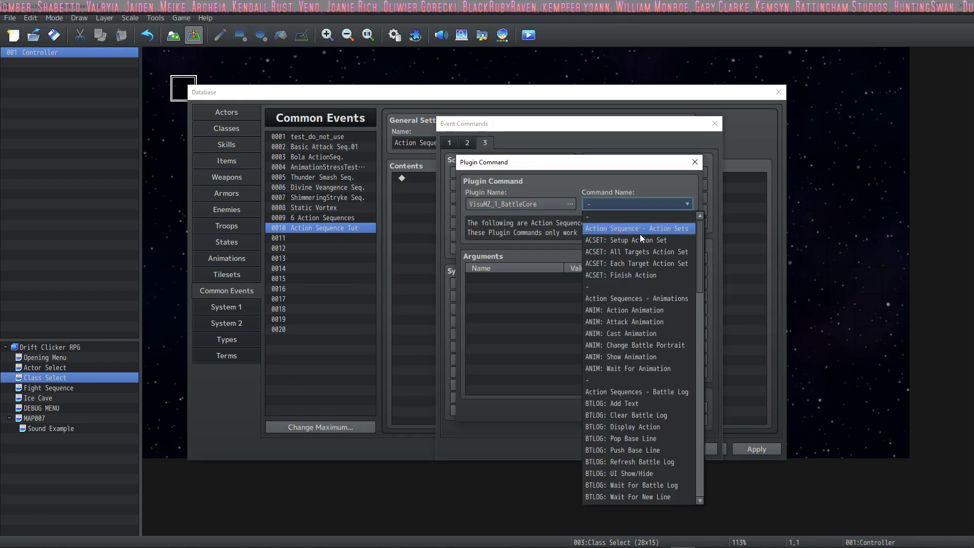
pyautogui.scroll(-20, 613, 400)
pyautogui.scroll(6, 613, 400)
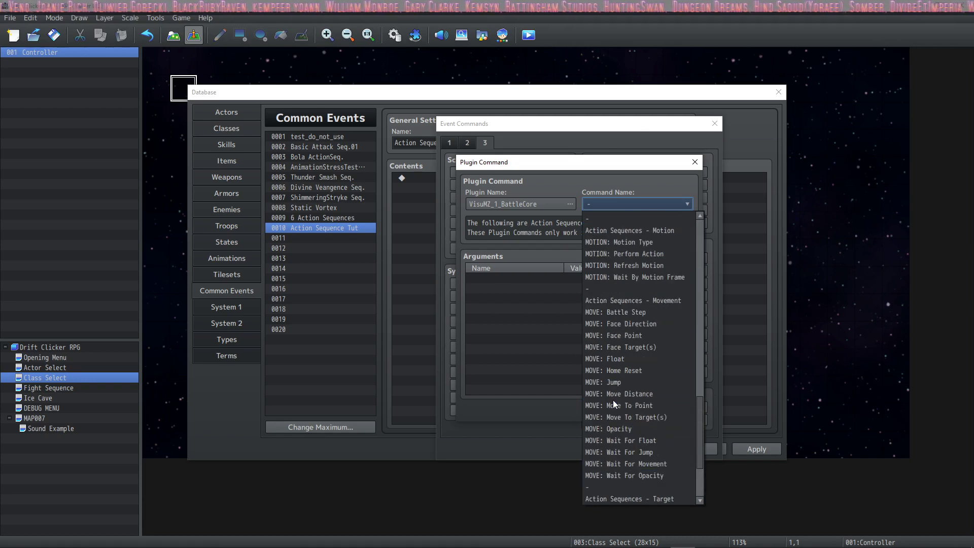
pyautogui.scroll(15, 610, 398)
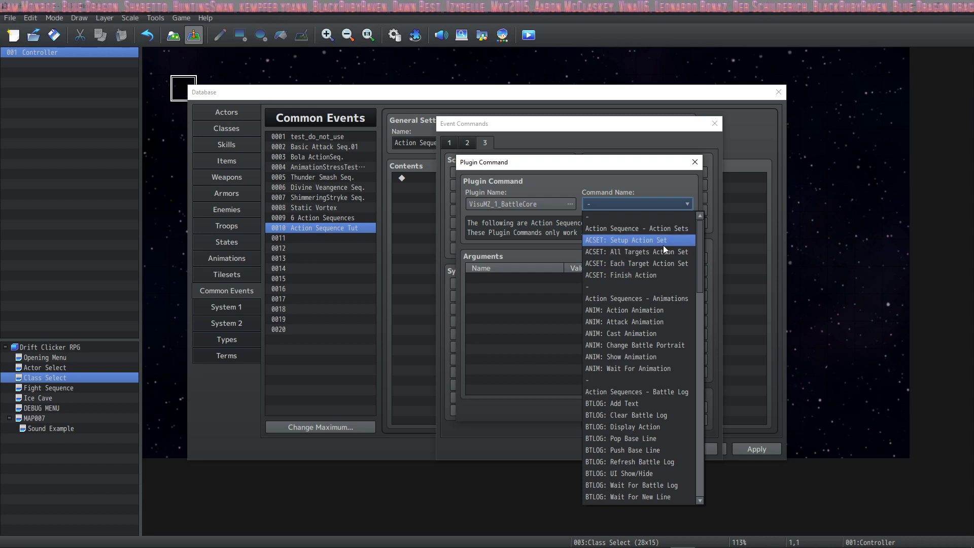
pyautogui.click(616, 243)
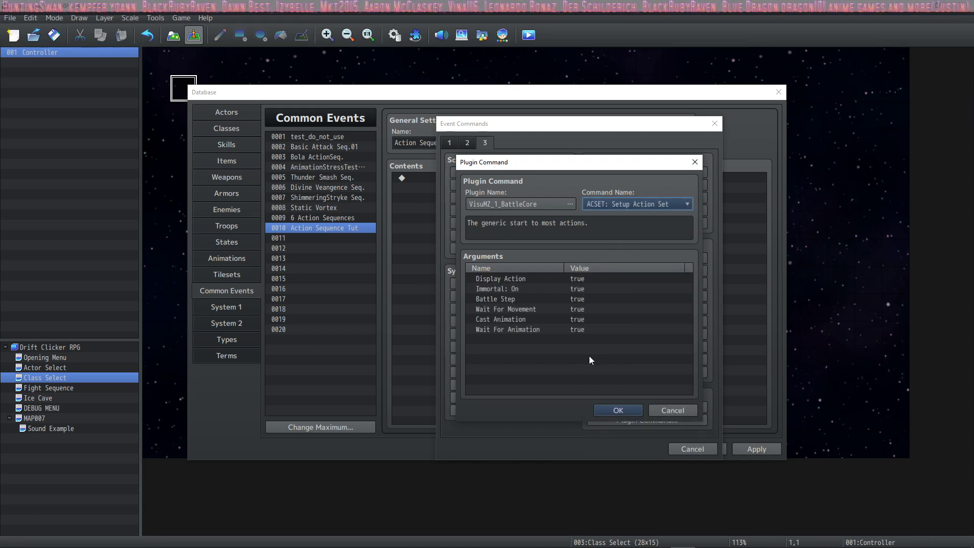
pyautogui.doubleClick(533, 279)
pyautogui.click(673, 337)
pyautogui.press('Return')
# - Add another VisuMZ_1_BattleCore plugin command, choosing ANIM: Show Animation
pyautogui.doubleClick(501, 251)
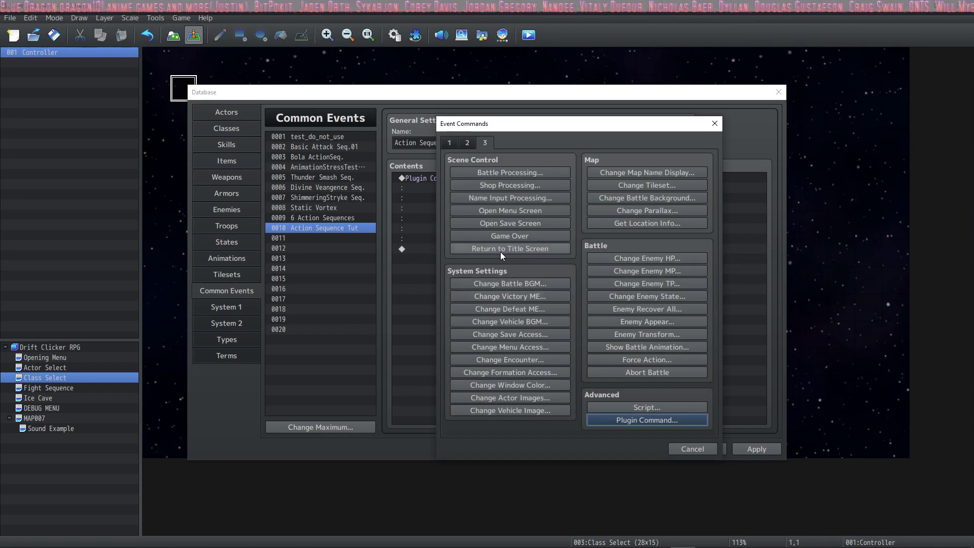
pyautogui.click(629, 420)
pyautogui.click(527, 208)
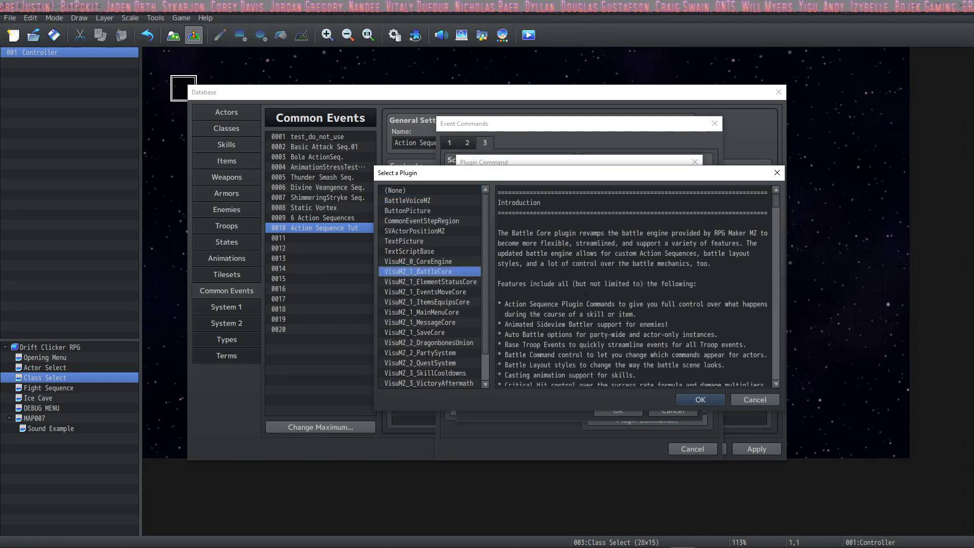
pyautogui.click(699, 400)
pyautogui.click(624, 204)
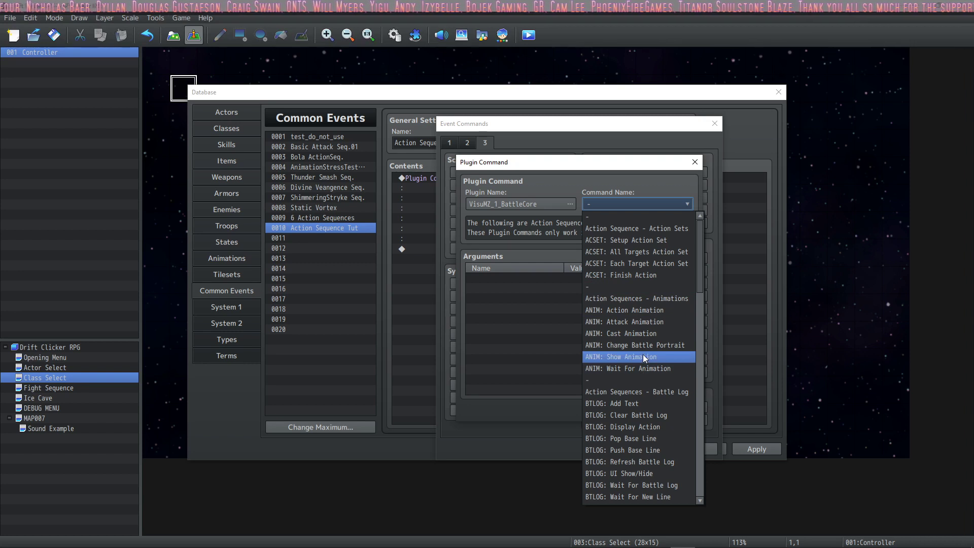
pyautogui.click(624, 358)
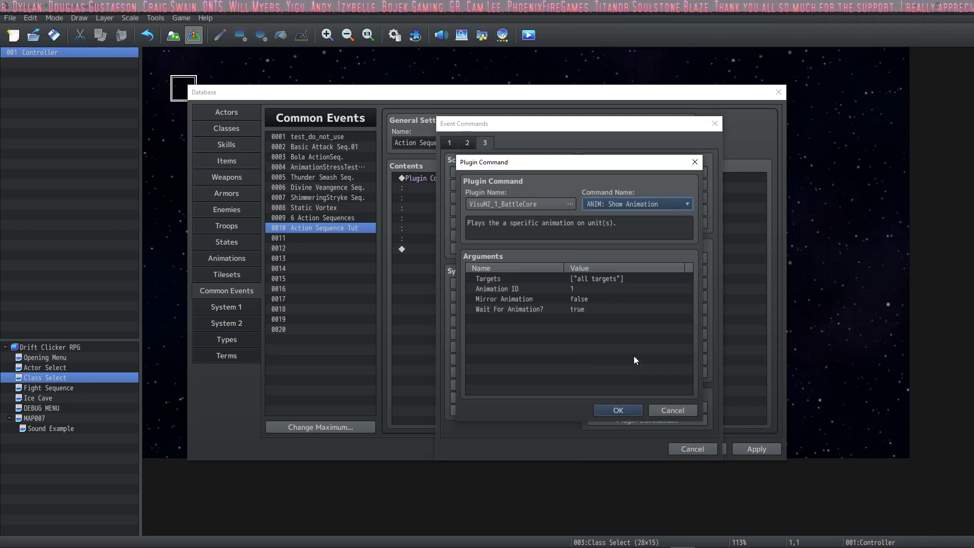
# - Change the animation's Targets from all targets to the user
pyautogui.doubleClick(606, 281)
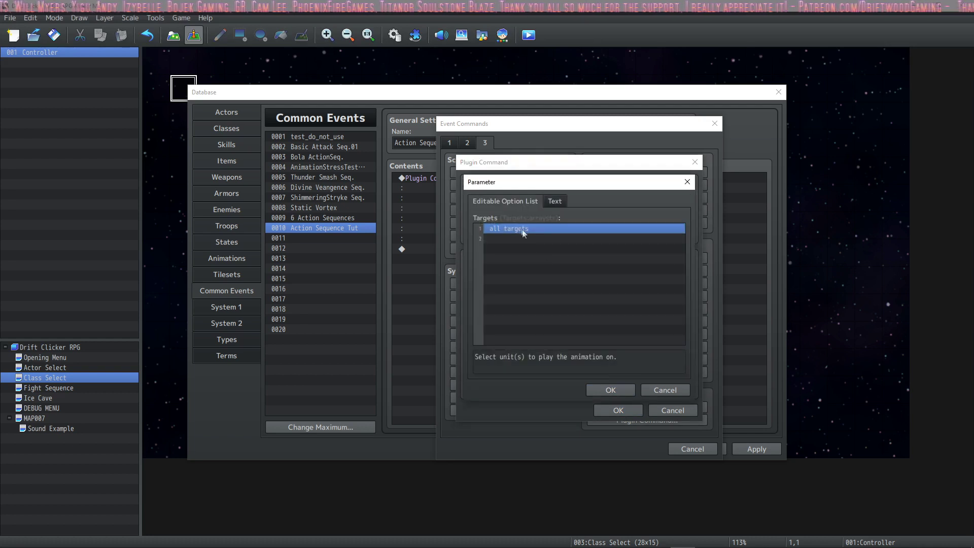
pyautogui.doubleClick(523, 229)
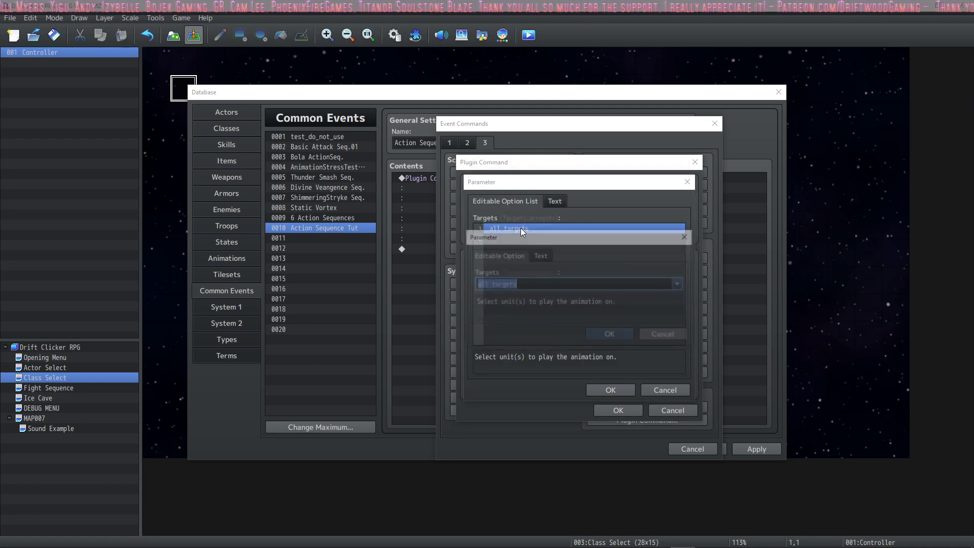
pyautogui.click(666, 280)
pyautogui.click(680, 287)
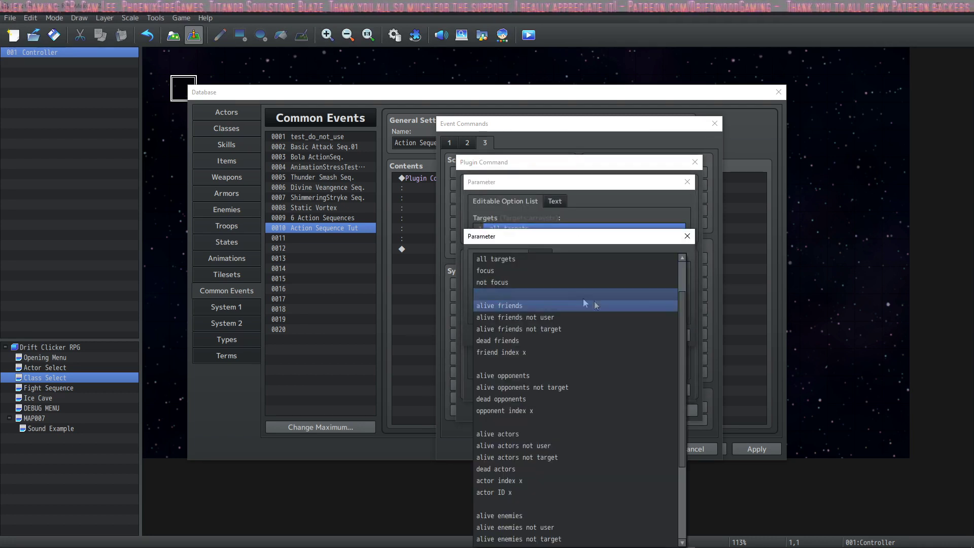
pyautogui.click(565, 282)
pyautogui.press('Return')
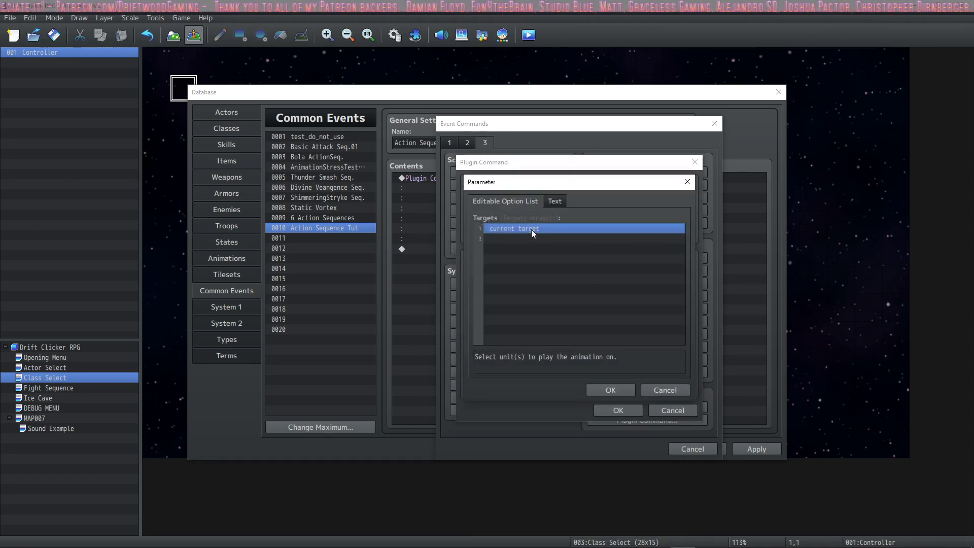
pyautogui.doubleClick(531, 229)
pyautogui.click(681, 281)
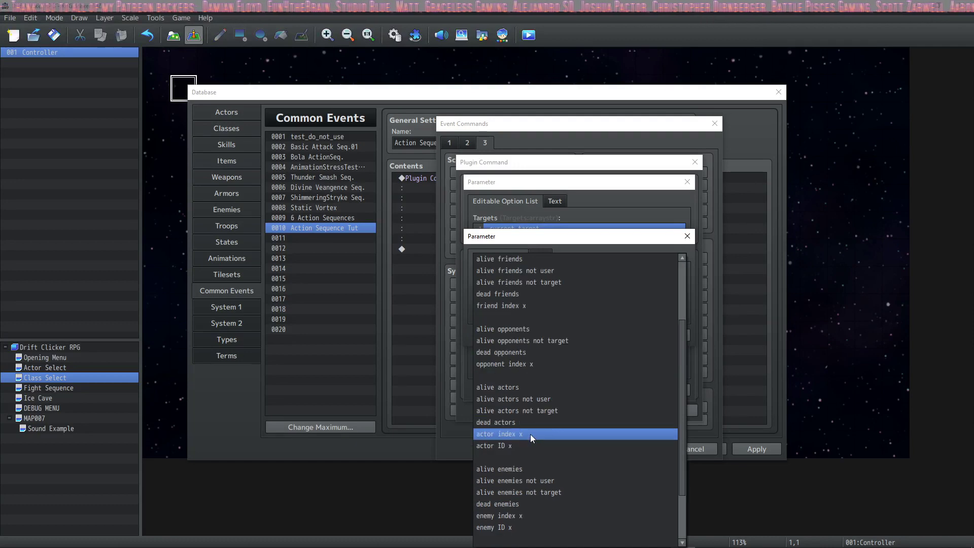
pyautogui.scroll(-5, 530, 434)
pyautogui.scroll(5, 511, 512)
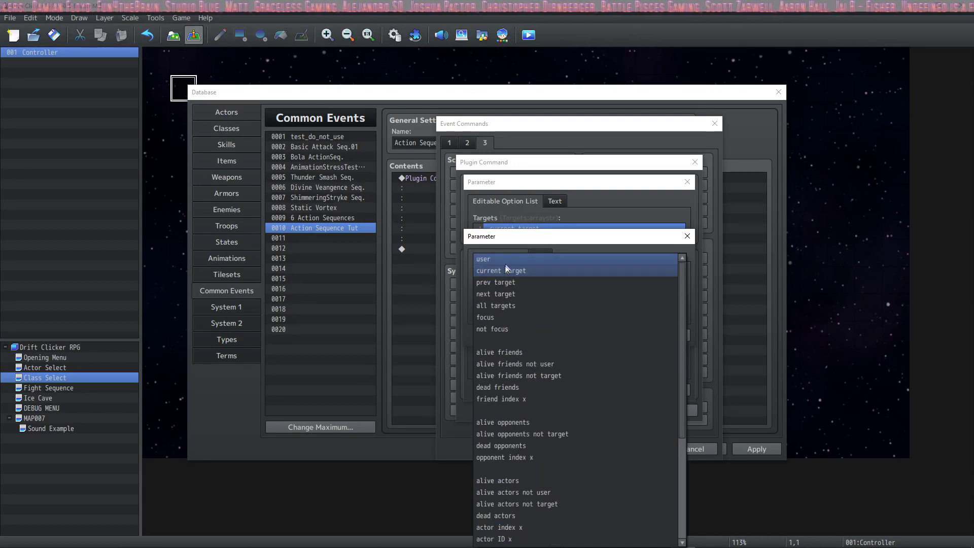
pyautogui.click(510, 261)
pyautogui.click(610, 335)
pyautogui.click(610, 389)
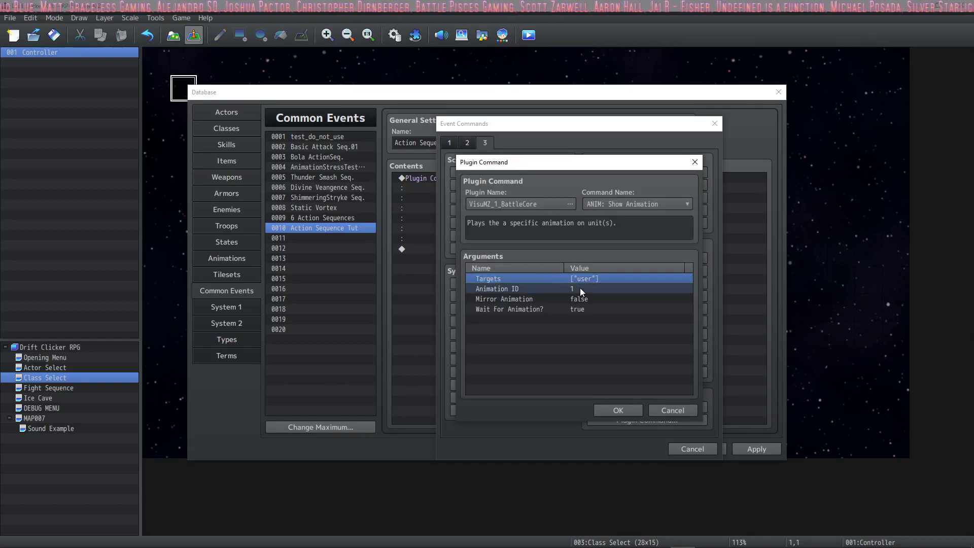
# - Set Animation ID to 101, keep Mirror and Wait defaults, and insert the Show Animation command
pyautogui.doubleClick(580, 287)
pyautogui.click(678, 285)
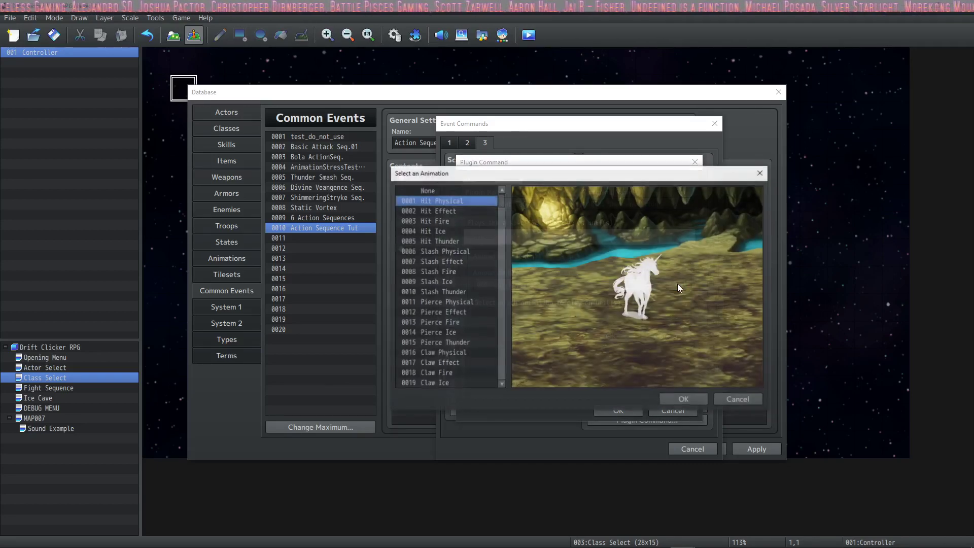
pyautogui.scroll(-20, 458, 265)
pyautogui.click(441, 259)
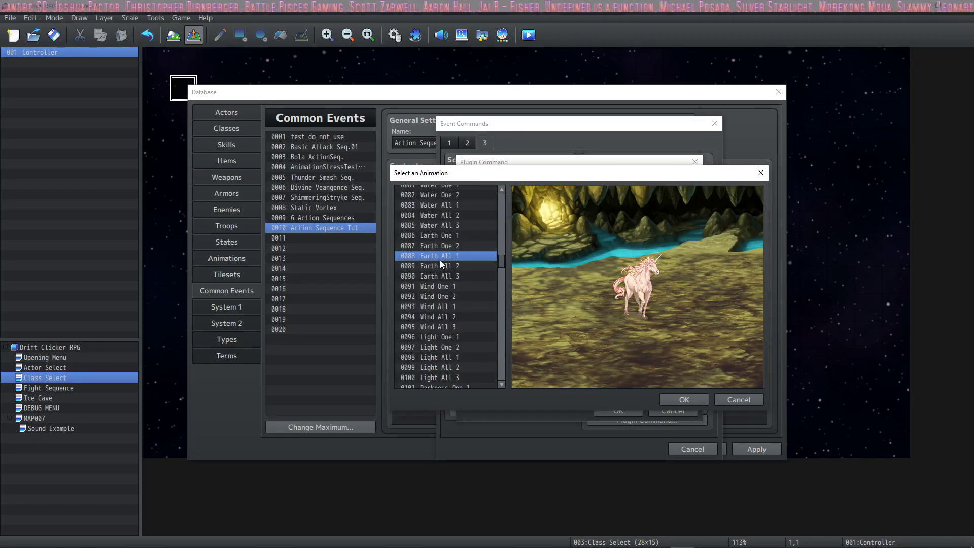
pyautogui.scroll(-4, 441, 264)
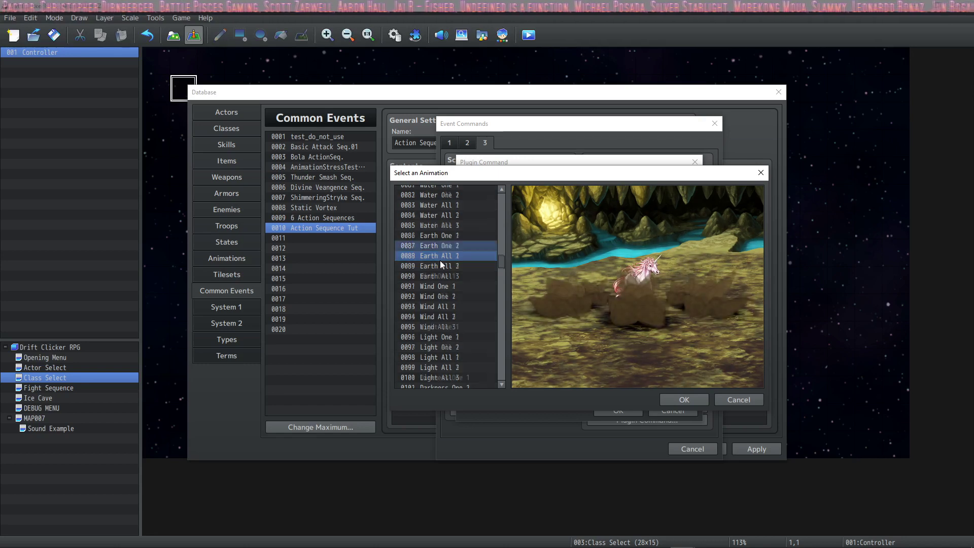
pyautogui.click(441, 286)
pyautogui.press('Return')
pyautogui.press('Return')
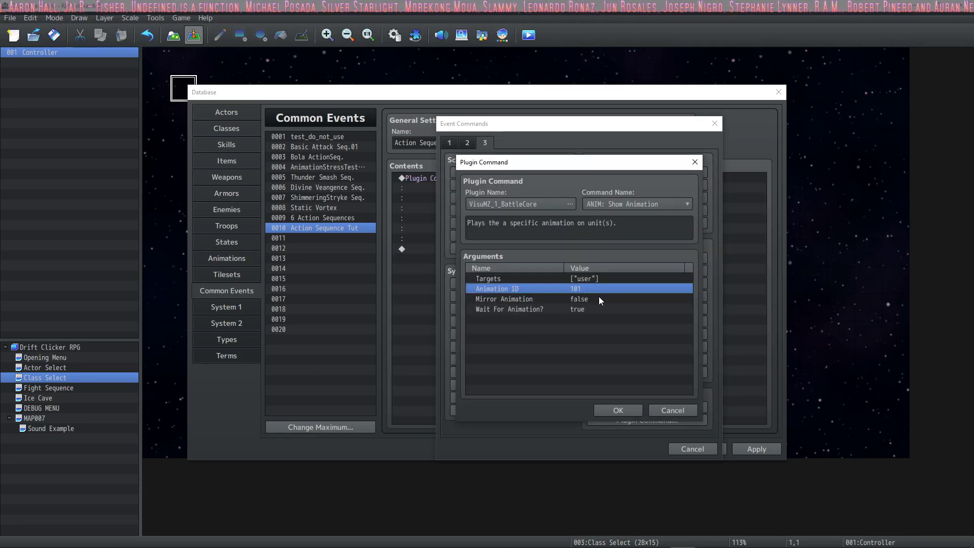
pyautogui.click(586, 302)
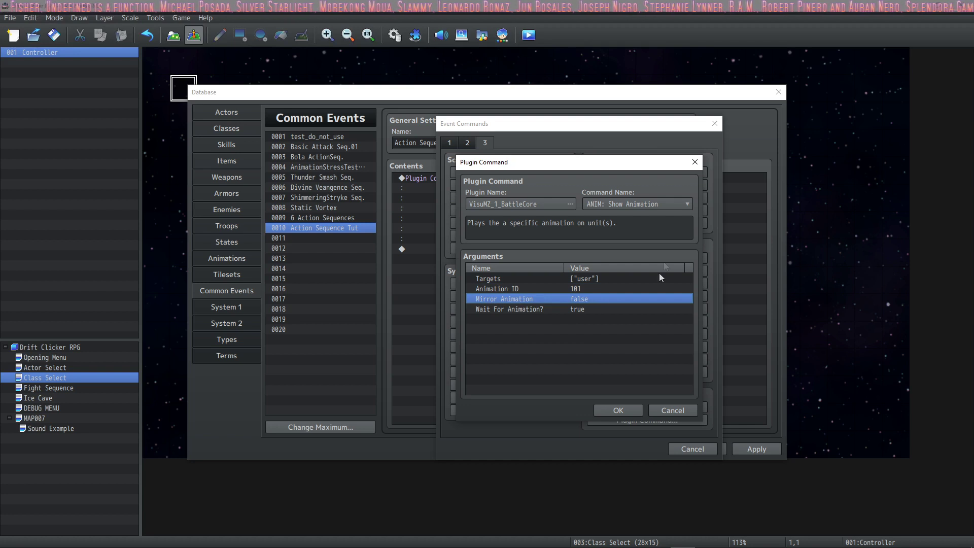
pyautogui.click(586, 308)
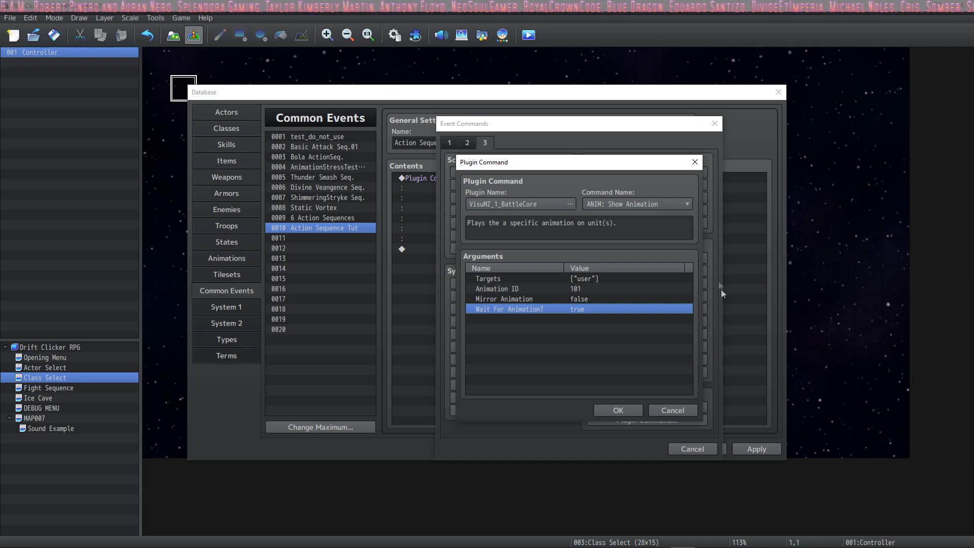
pyautogui.click(617, 411)
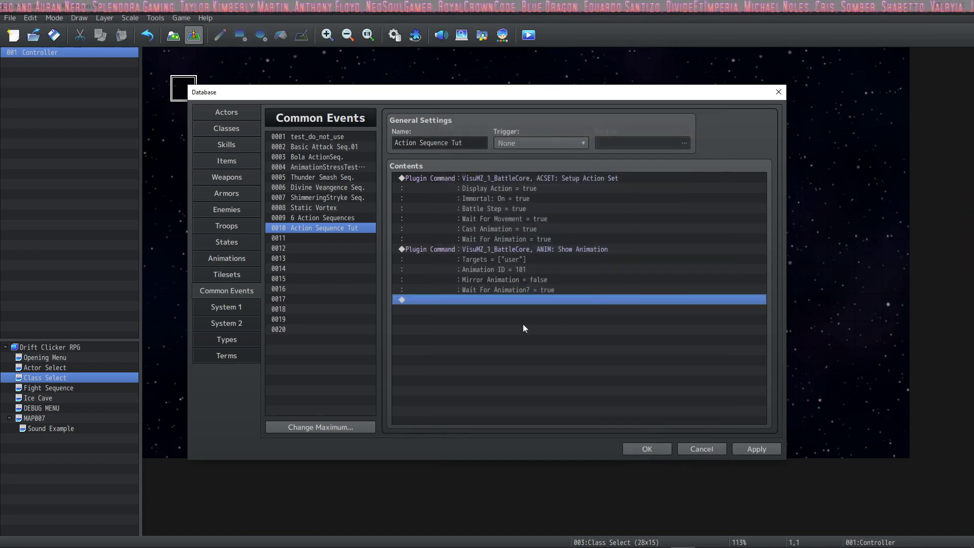
# - Insert a Wait command with a duration of 3 frames below the Show Animation command
pyautogui.rightClick(479, 301)
pyautogui.click(484, 307)
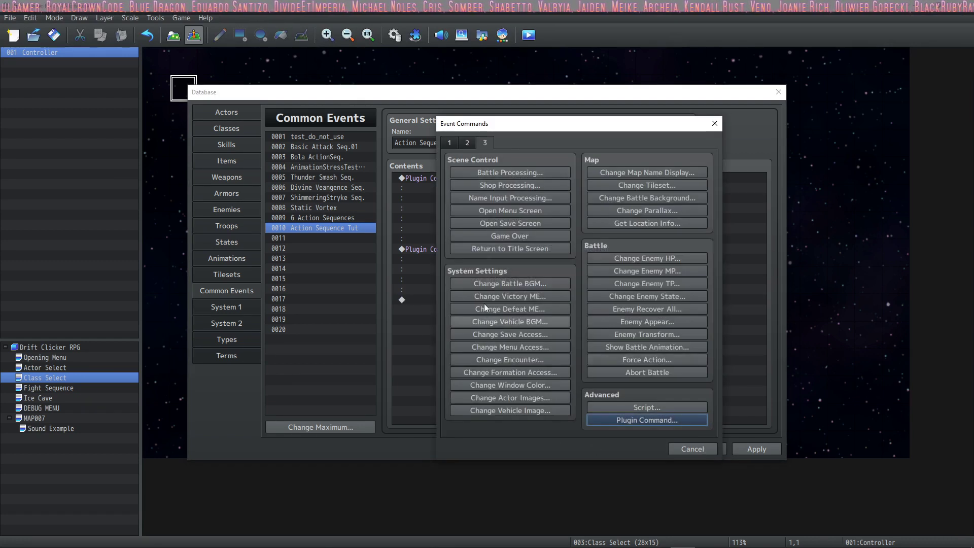
pyautogui.click(466, 143)
pyautogui.click(645, 172)
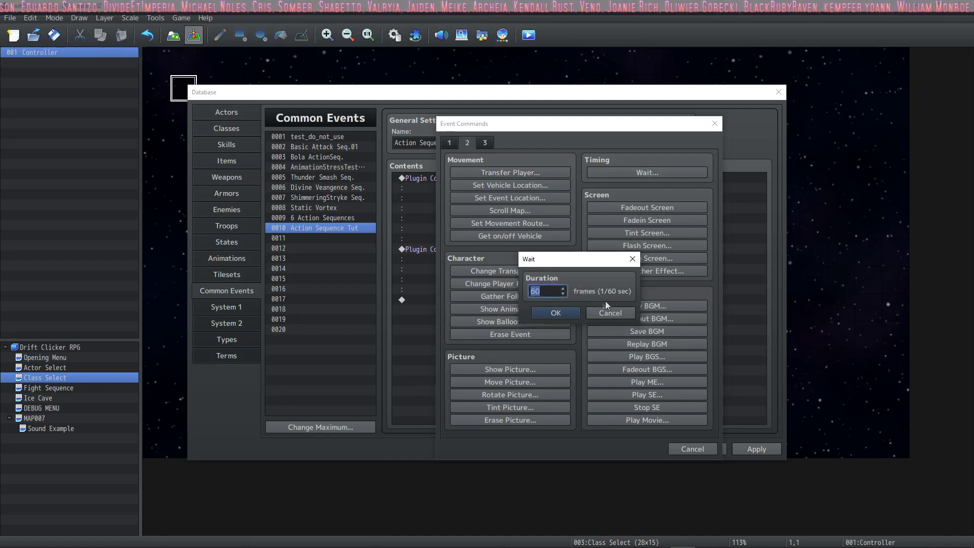
pyautogui.press('BackSpace')
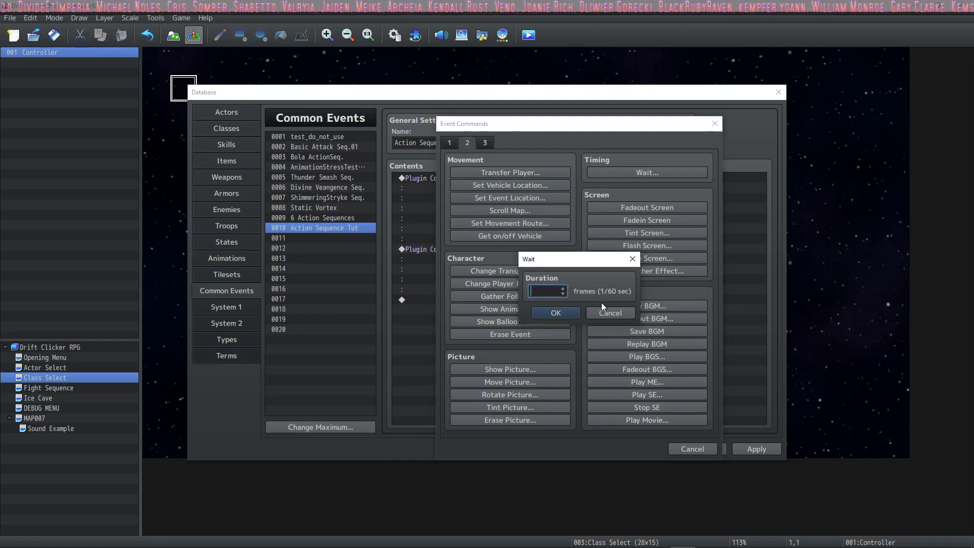
pyautogui.write('3')
pyautogui.click(578, 310)
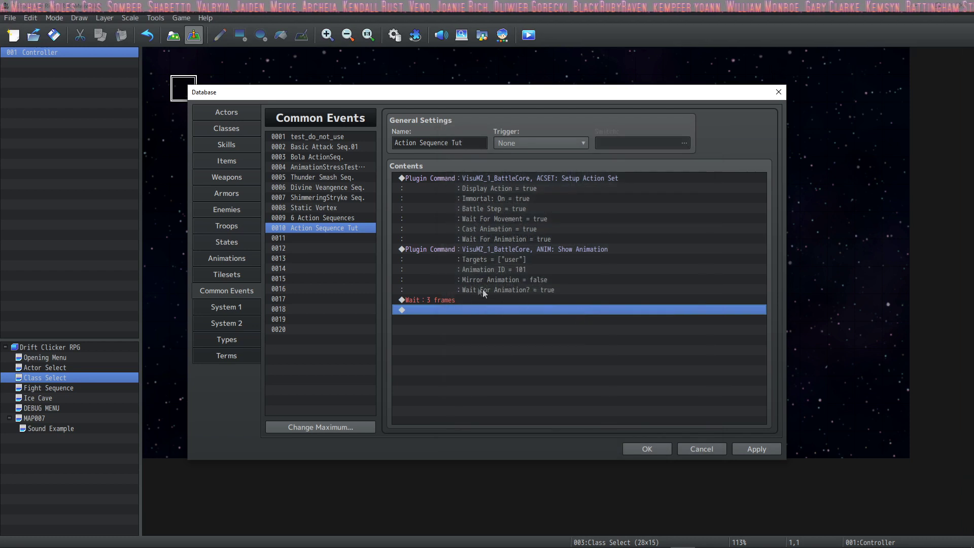
pyautogui.click(501, 266)
pyautogui.click(454, 299)
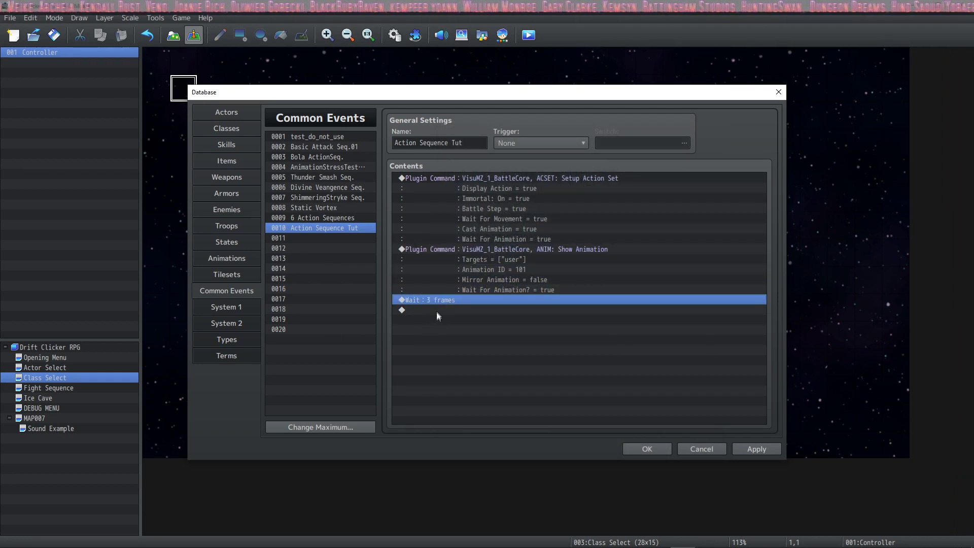
# - Append a VisuMZ_1_BattleCore ACSET: Finish Action command with default settings and apply the changes
pyautogui.doubleClick(452, 311)
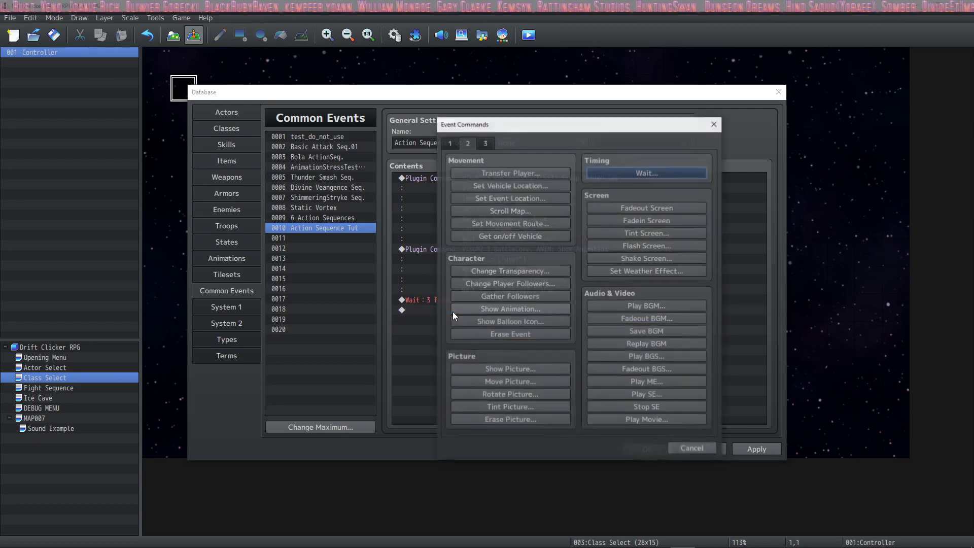
pyautogui.click(486, 143)
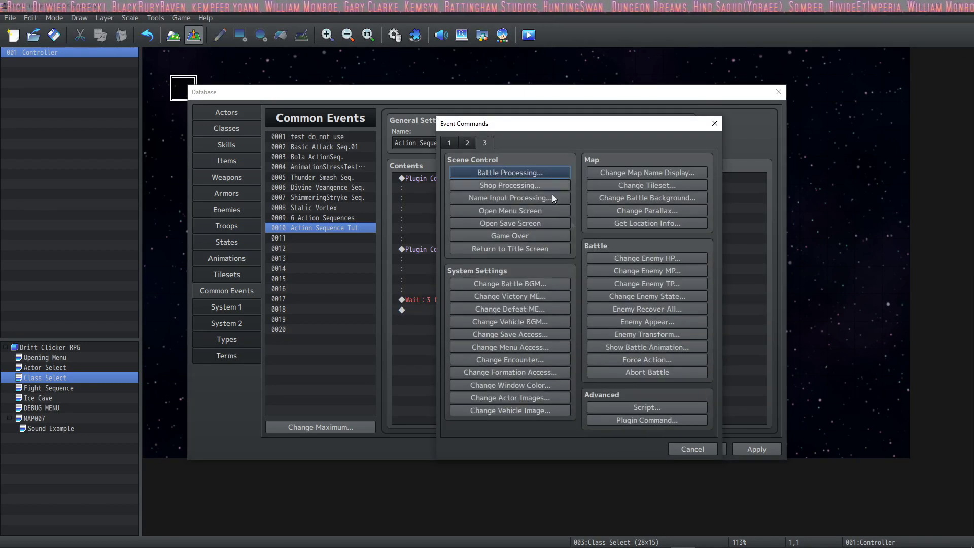
pyautogui.click(652, 419)
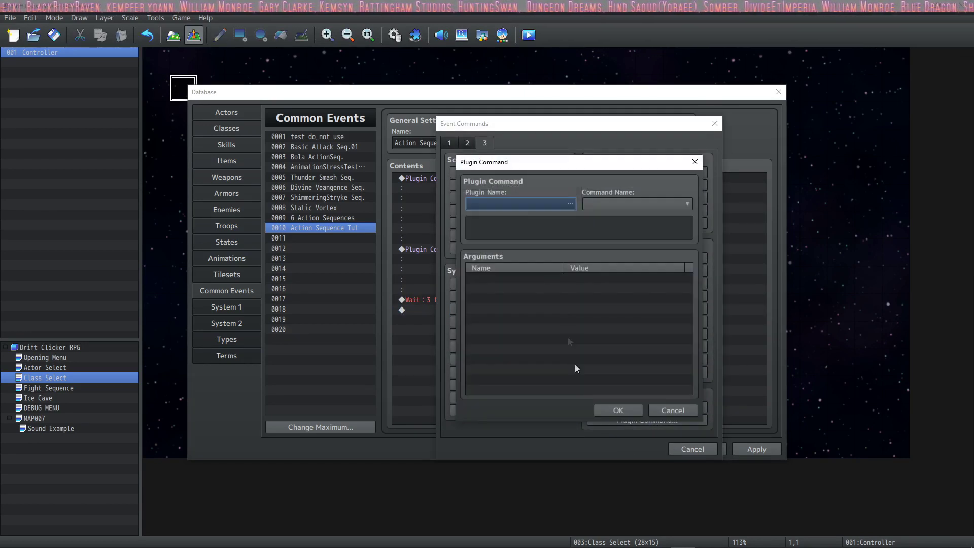
pyautogui.click(530, 203)
pyautogui.click(435, 271)
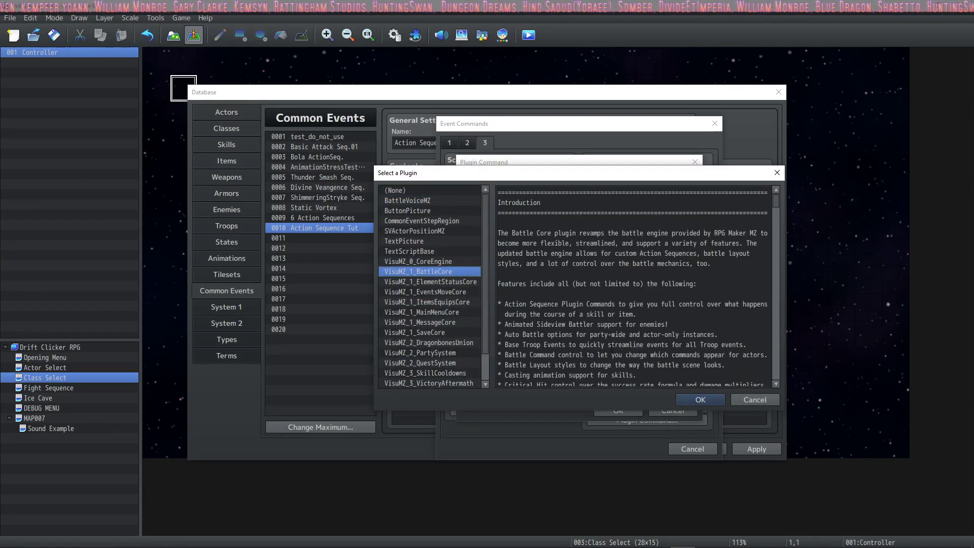
pyautogui.click(695, 398)
pyautogui.click(640, 206)
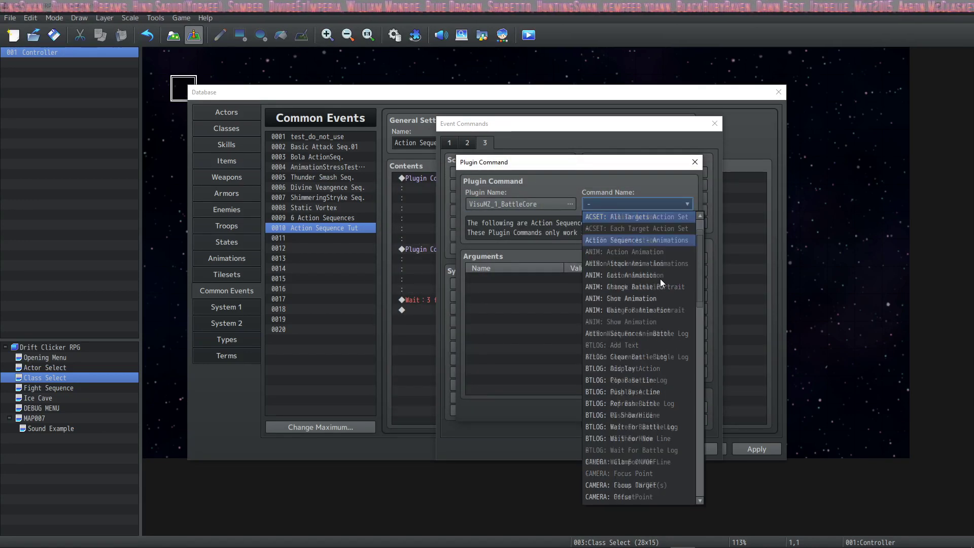
pyautogui.click(652, 278)
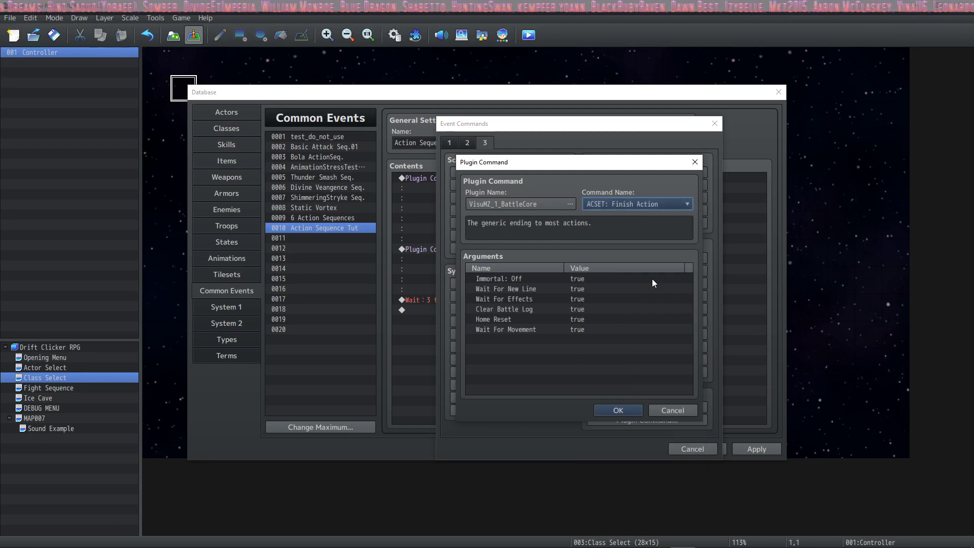
pyautogui.click(594, 280)
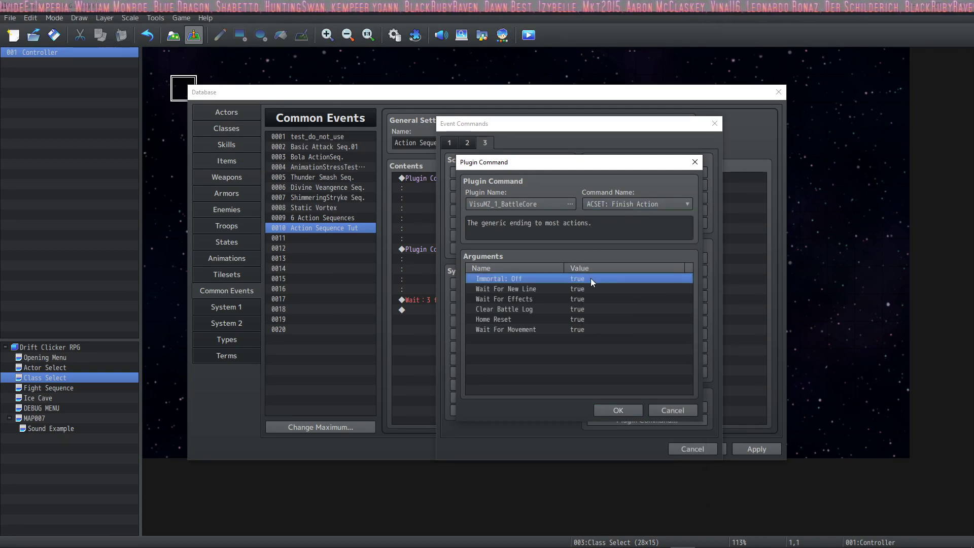
pyautogui.click(617, 410)
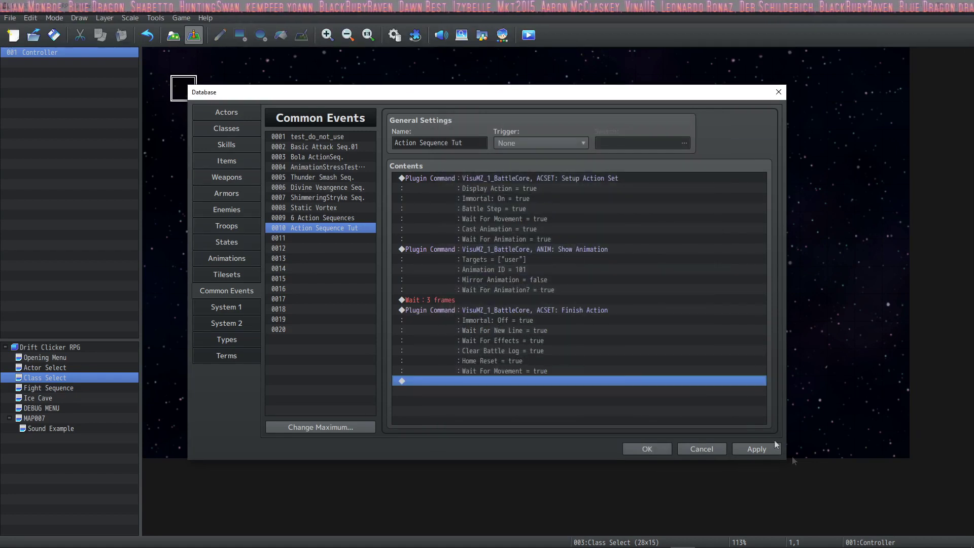
pyautogui.click(759, 450)
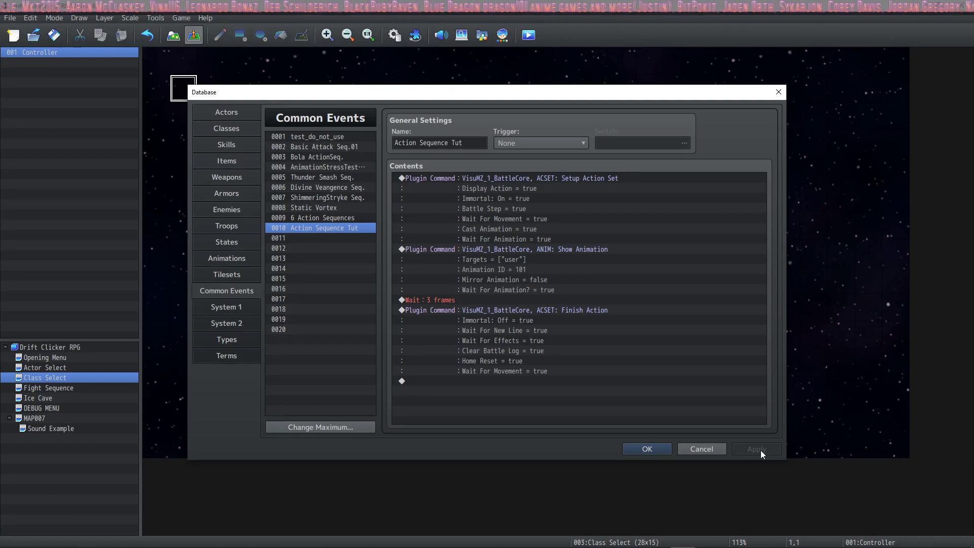
# - Select the Finish Action block, then the 3-frame wait row as the insertion point
pyautogui.click(537, 307)
pyautogui.click(491, 391)
pyautogui.click(518, 309)
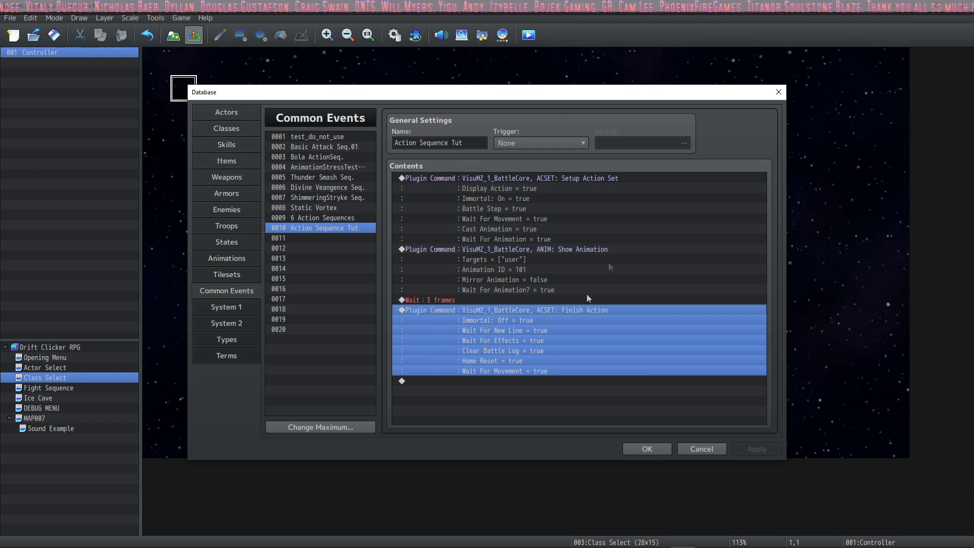
pyautogui.click(442, 300)
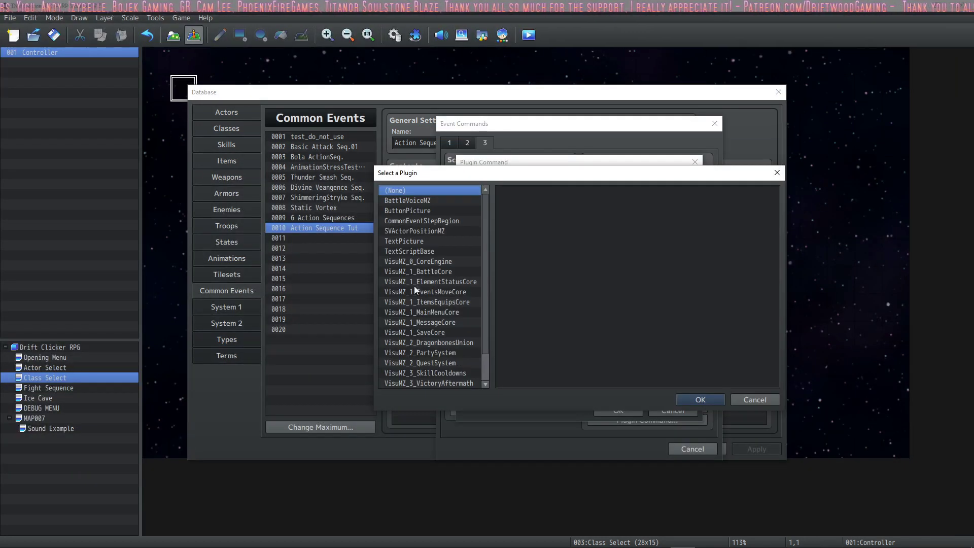
# - Insert a BattleCore MOVE: Jump command with Desired Height 300, Duration 12, and Wait For Jump? false
pyautogui.click(418, 272)
pyautogui.click(700, 399)
pyautogui.click(636, 204)
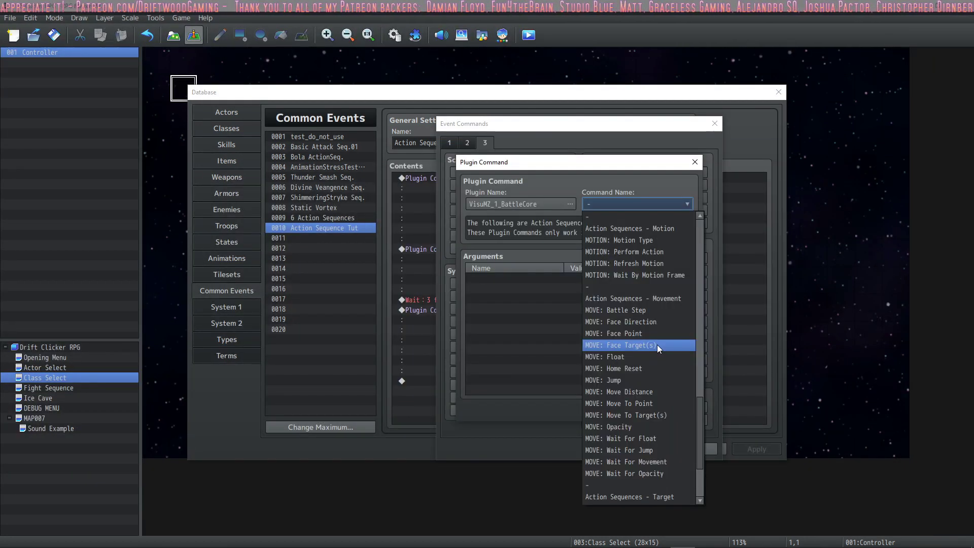
pyautogui.click(629, 381)
pyautogui.doubleClick(579, 288)
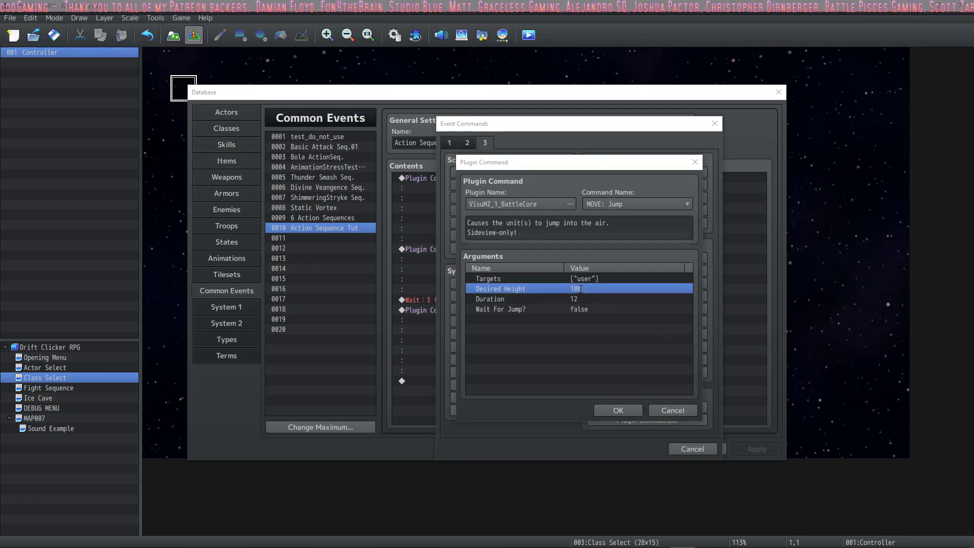
pyautogui.write('300')
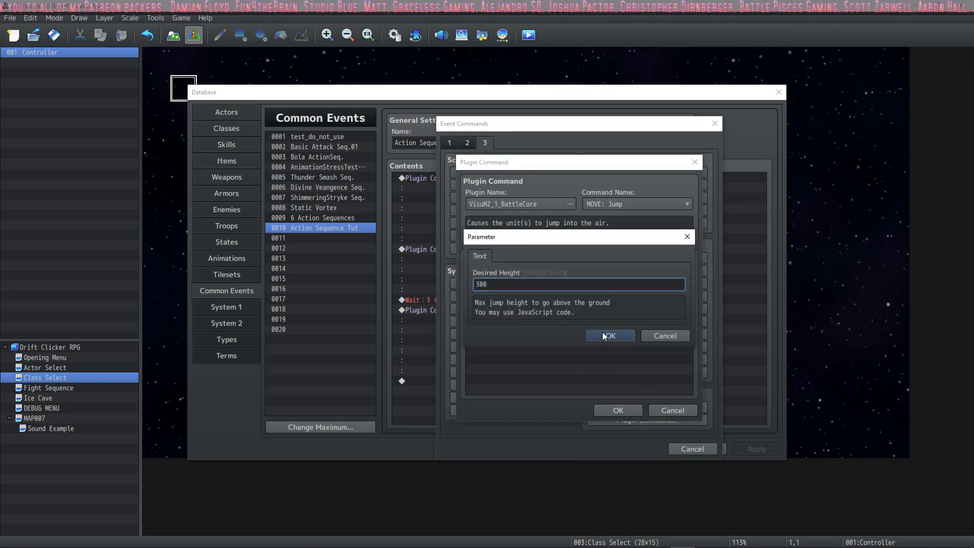
pyautogui.click(602, 333)
pyautogui.click(591, 280)
pyautogui.click(574, 298)
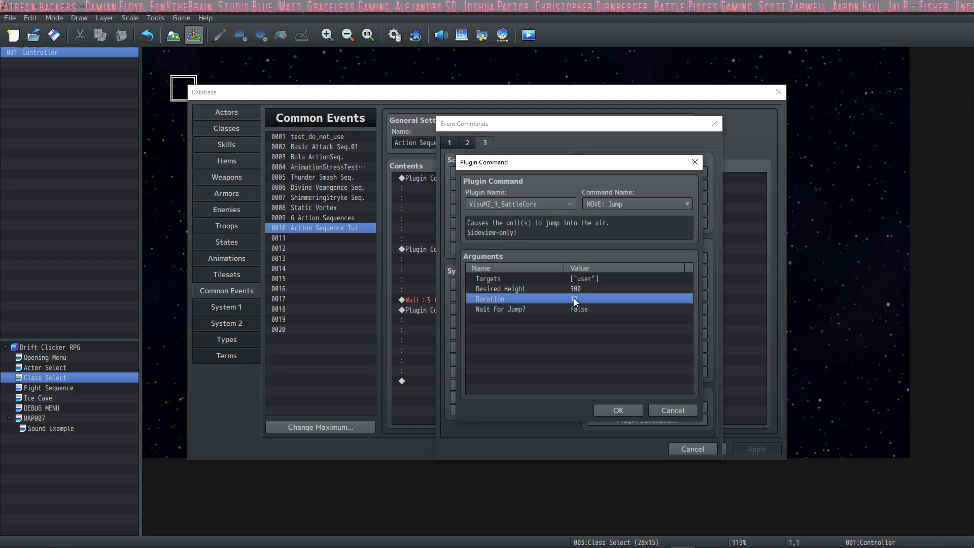
pyautogui.click(583, 309)
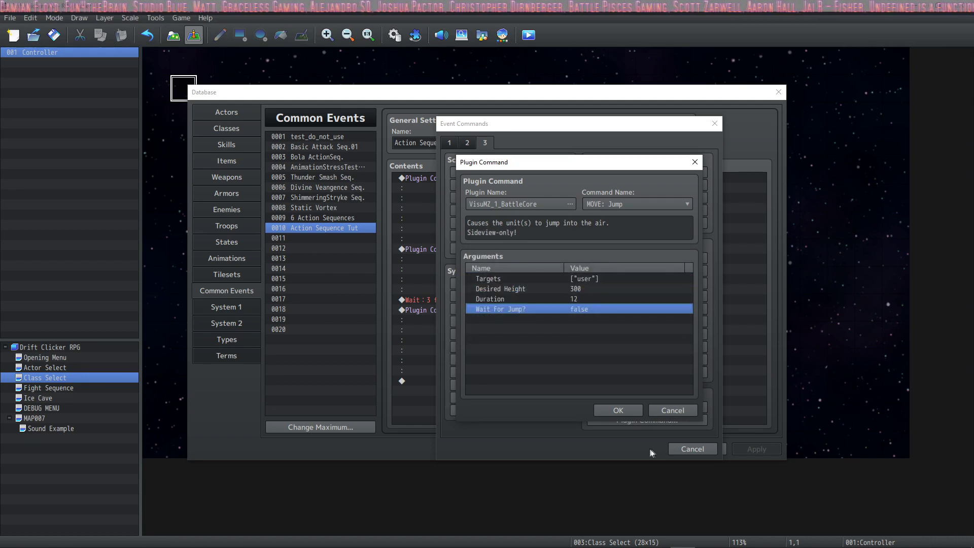
pyautogui.click(617, 410)
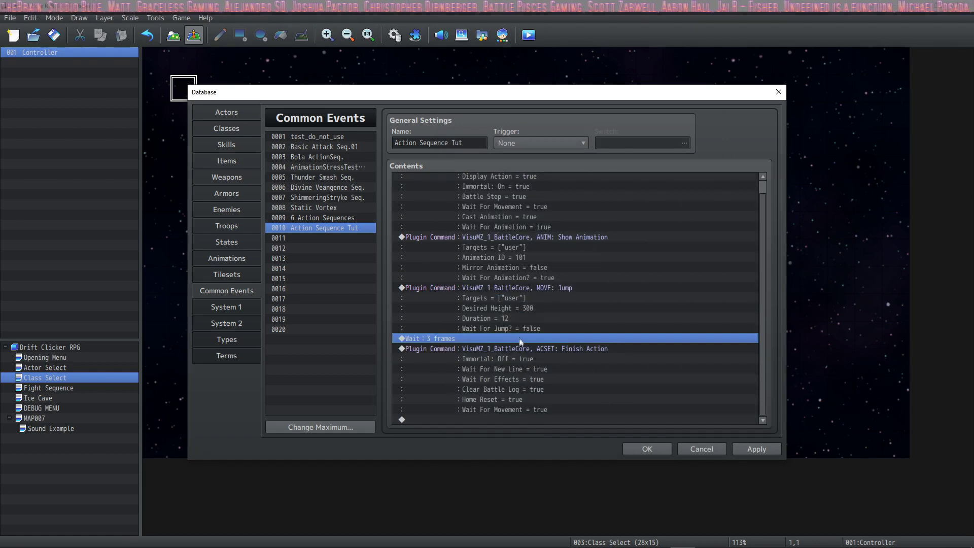
# - Insert a BattleCore MOVE: Move To Target(s) plugin command
pyautogui.press('Insert')
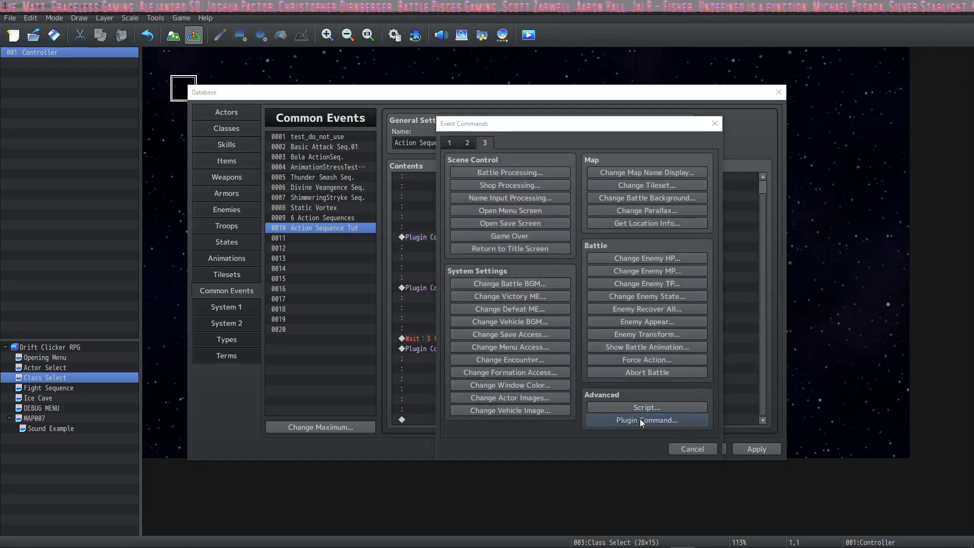
pyautogui.click(663, 417)
pyautogui.click(636, 203)
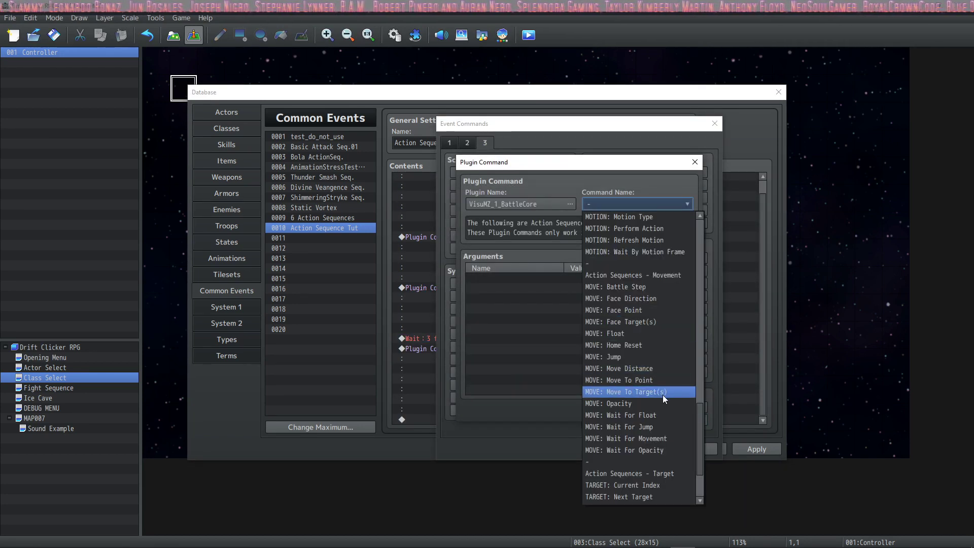
pyautogui.click(607, 392)
# - Set the move's destination targets to the current target and confirm the command
pyautogui.click(586, 279)
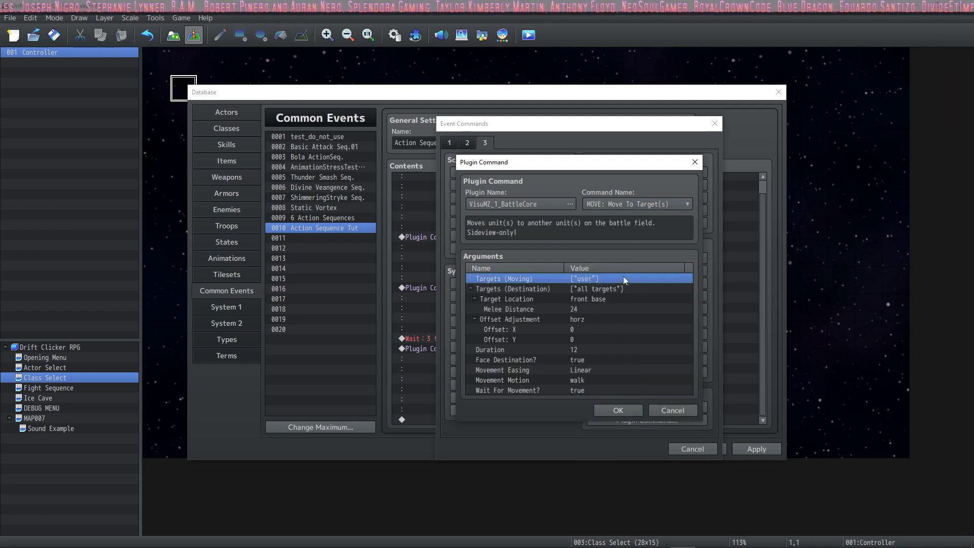
pyautogui.doubleClick(593, 289)
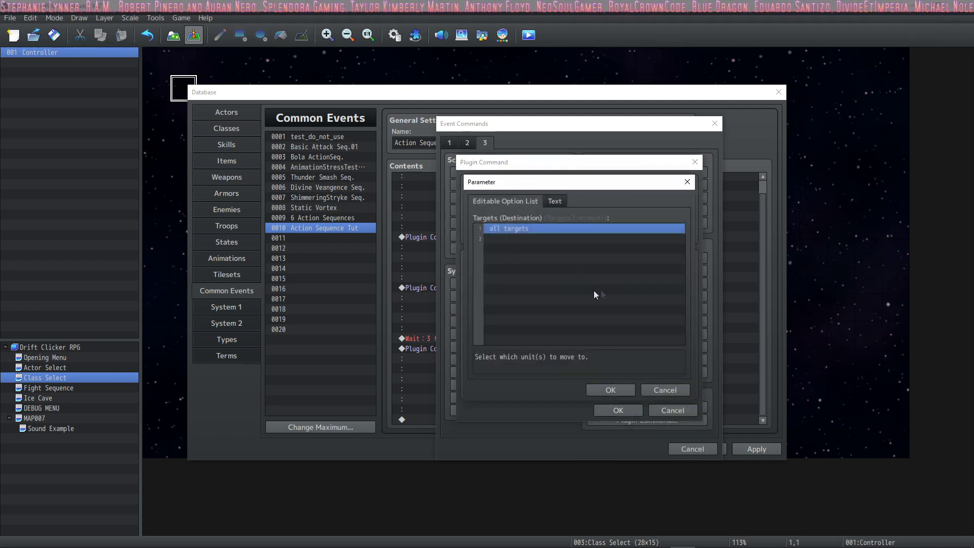
pyautogui.doubleClick(519, 228)
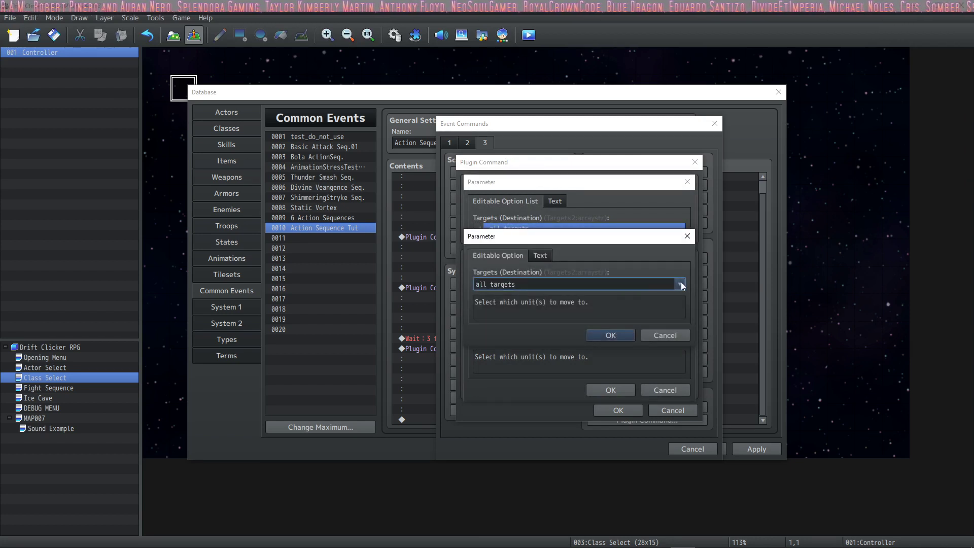
pyautogui.click(680, 284)
pyautogui.click(516, 270)
pyautogui.click(610, 391)
pyautogui.click(608, 337)
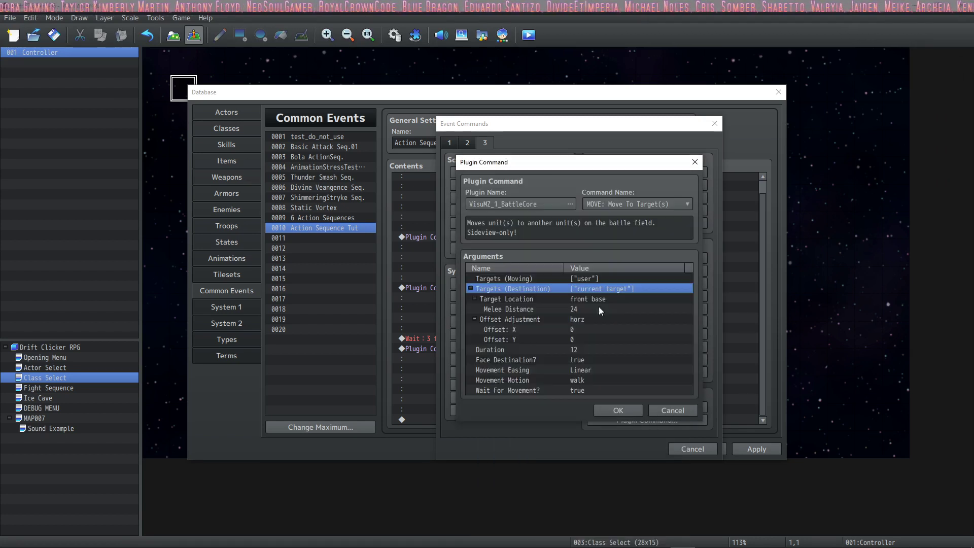
pyautogui.click(618, 410)
pyautogui.click(569, 178)
# - Review the new commands and select the Wait : 3 frames line as the insertion point
pyautogui.click(568, 248)
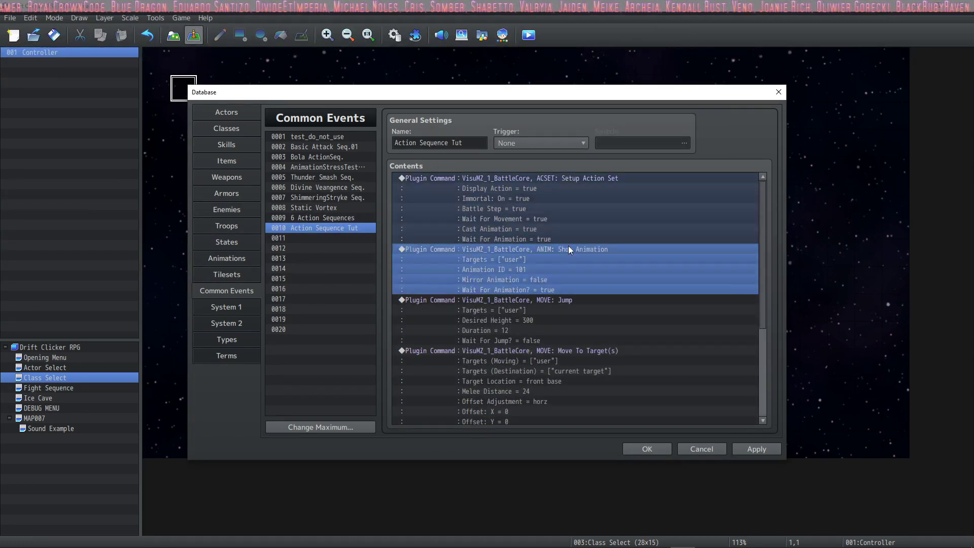
pyautogui.click(552, 300)
pyautogui.scroll(-2, 552, 301)
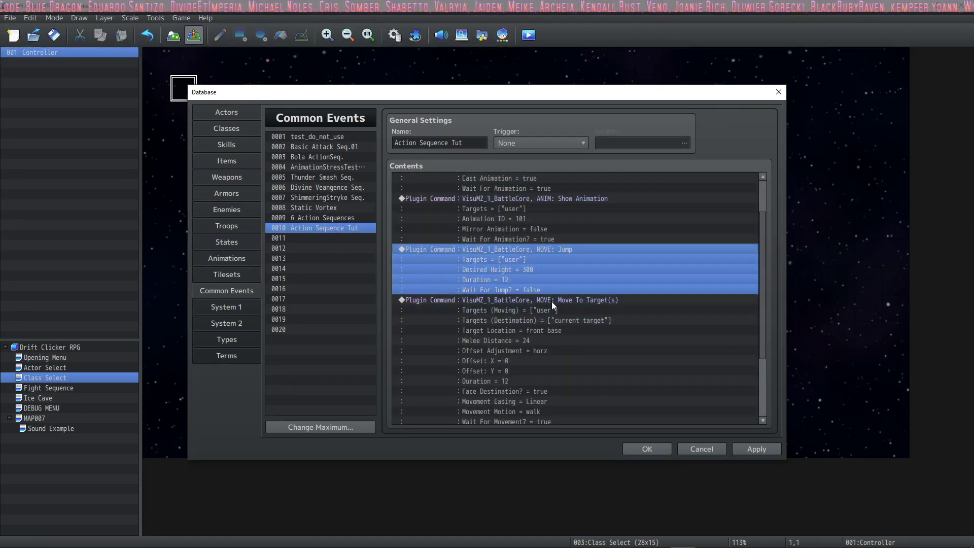
pyautogui.click(556, 303)
pyautogui.scroll(-3, 552, 301)
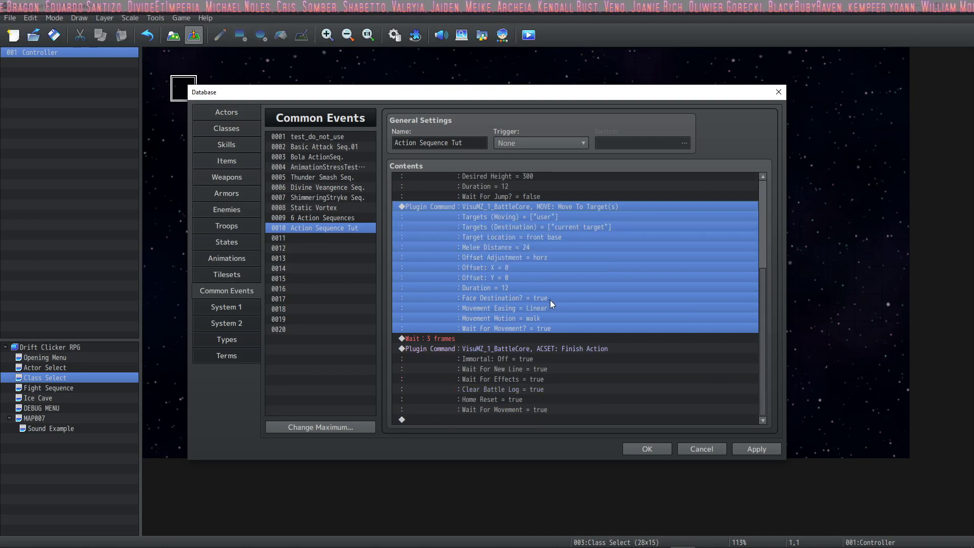
pyautogui.click(453, 339)
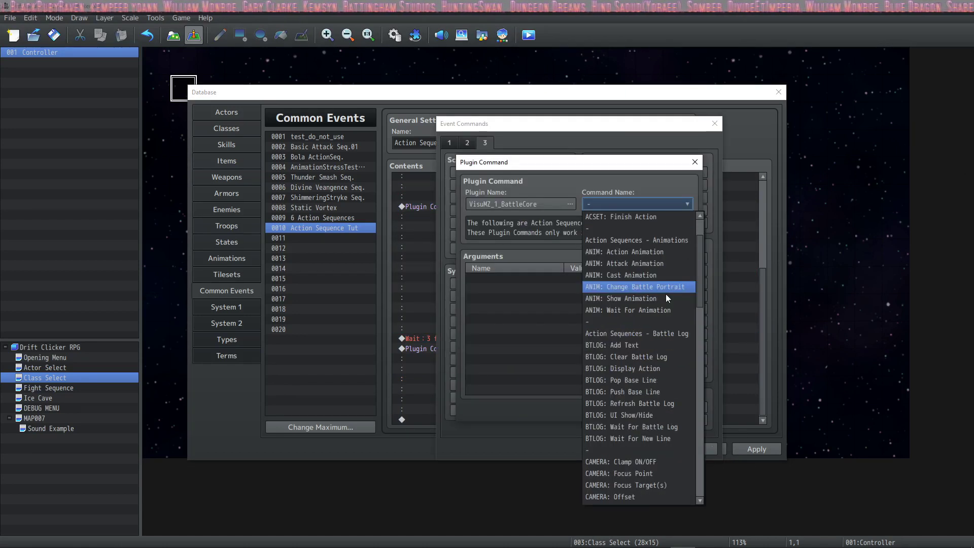
# - Add a MOTION: Motion Type command playing the user's attack motion with Show Weapon true
pyautogui.scroll(-15, 666, 294)
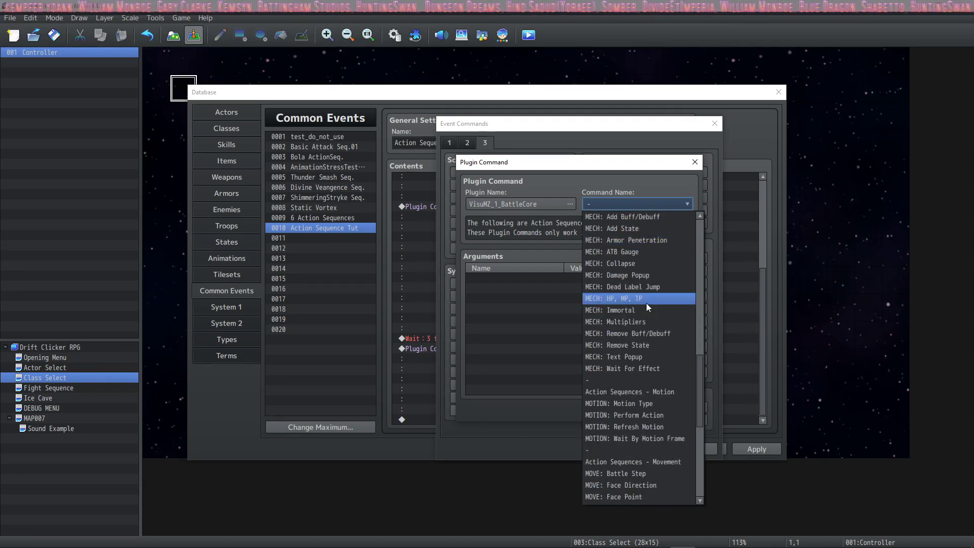
pyautogui.scroll(-6, 654, 319)
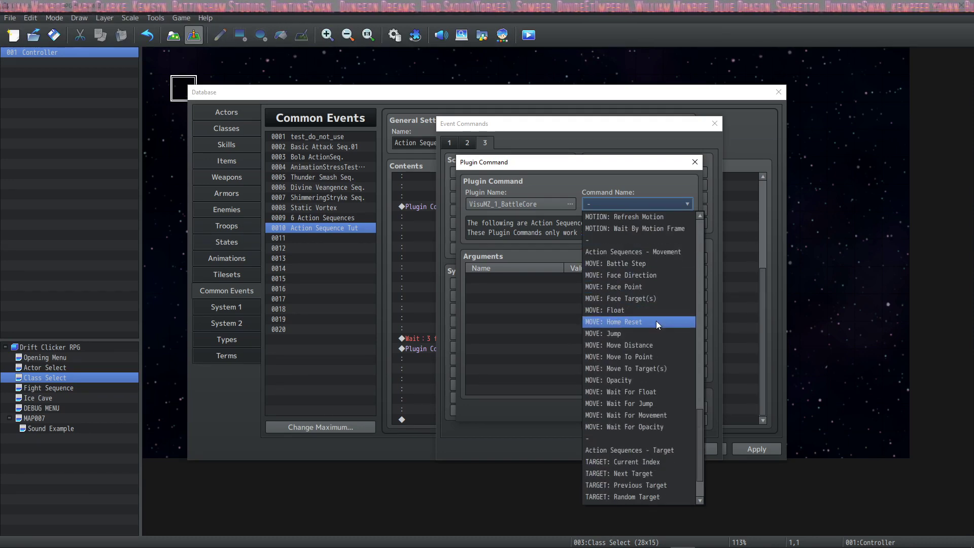
pyautogui.scroll(2, 660, 259)
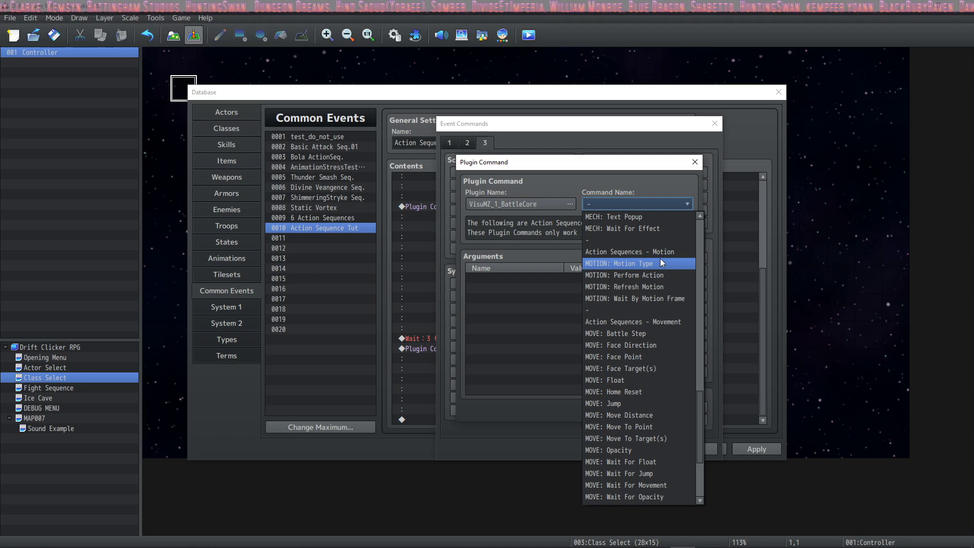
pyautogui.click(660, 263)
pyautogui.click(586, 278)
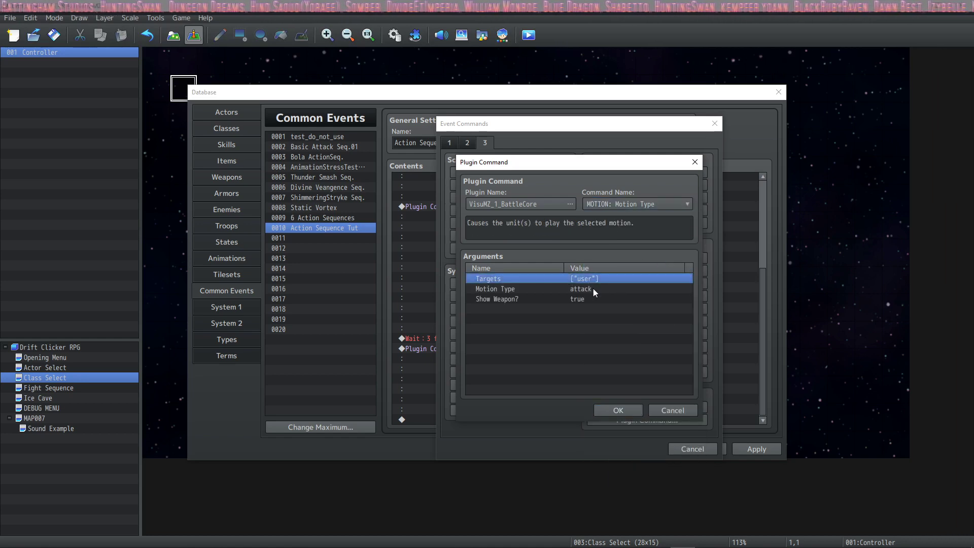
pyautogui.click(593, 288)
pyautogui.click(592, 298)
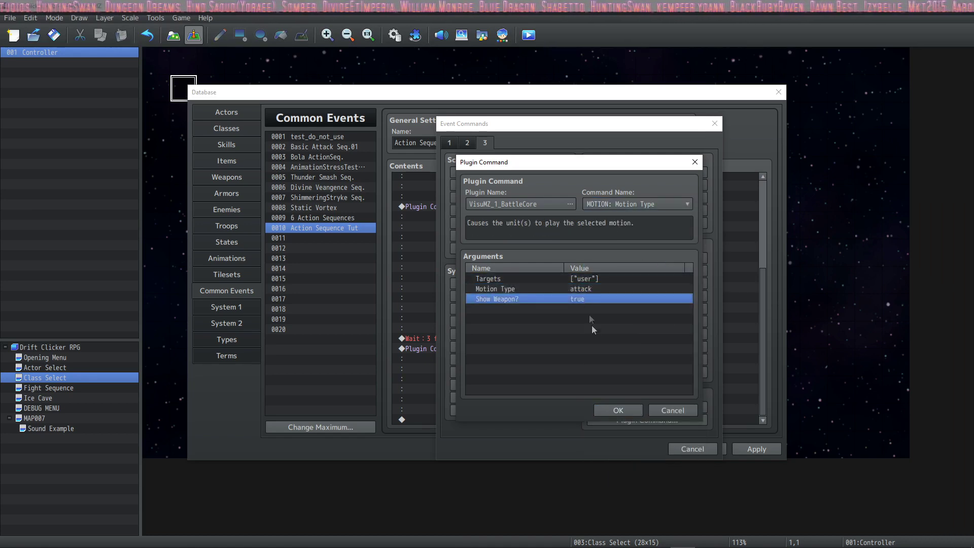
pyautogui.click(618, 410)
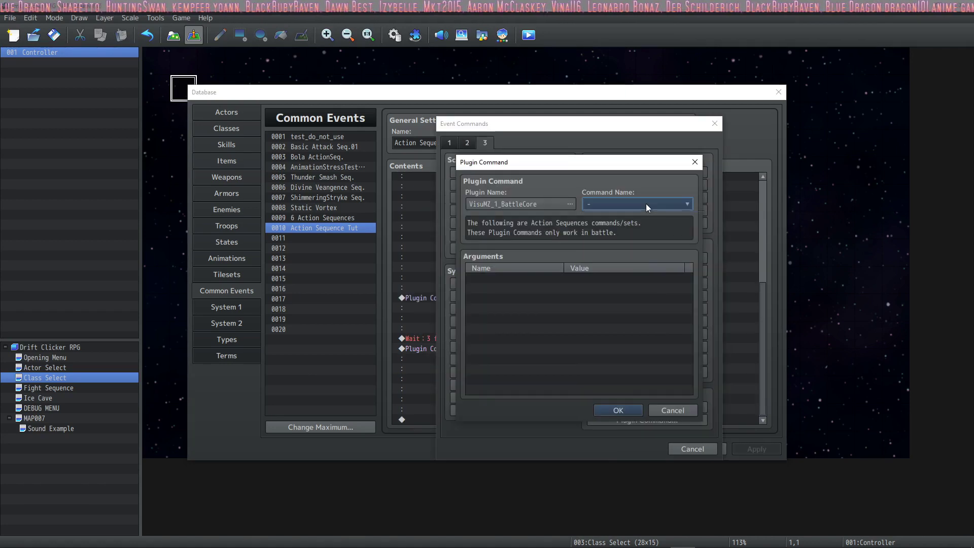
pyautogui.click(646, 203)
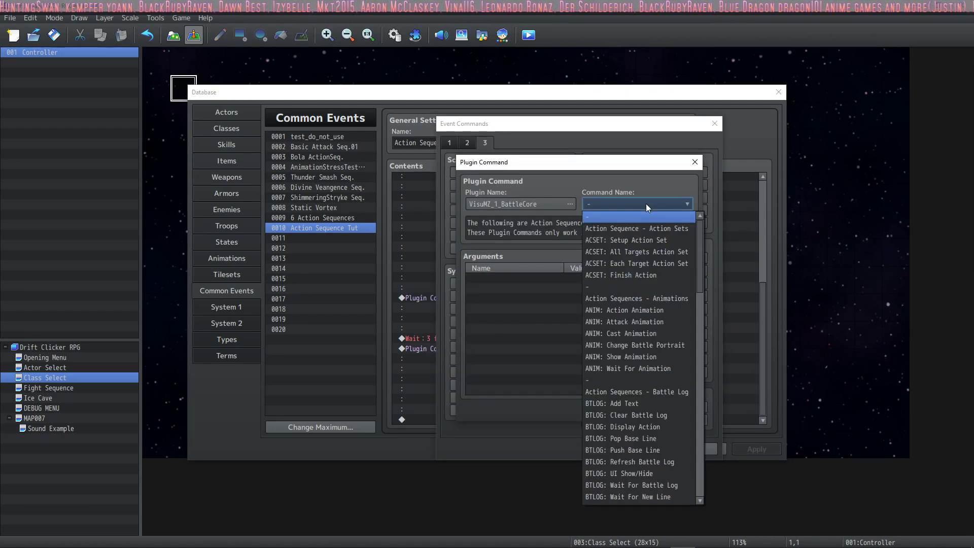
# - Insert a MECH: Action Effect on the current target after the attack motion
pyautogui.scroll(-15, 640, 367)
pyautogui.scroll(-5, 640, 367)
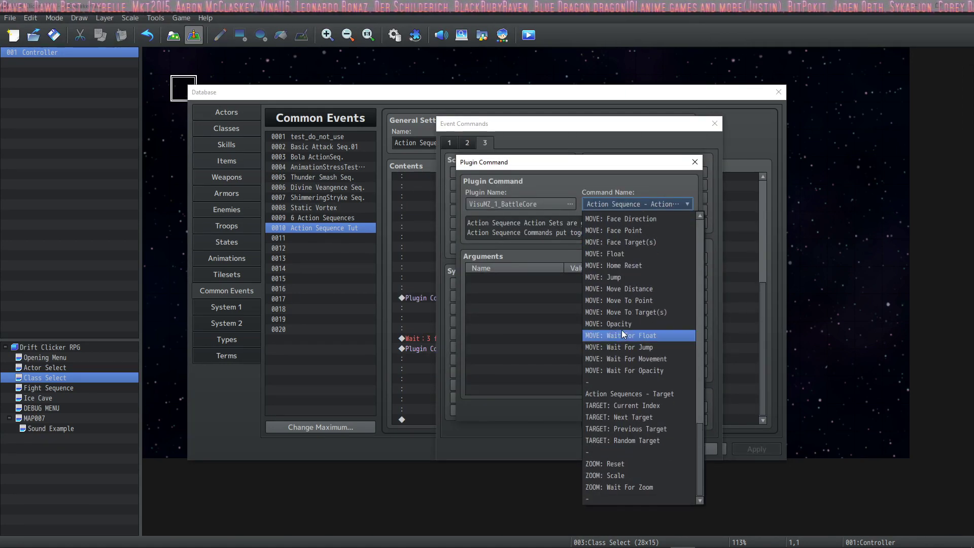
pyautogui.scroll(1, 603, 330)
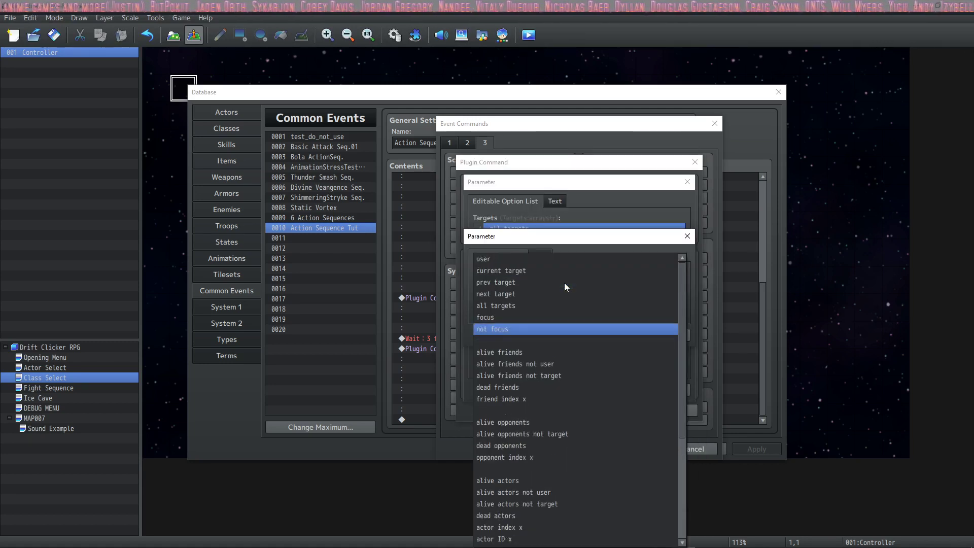
pyautogui.click(536, 262)
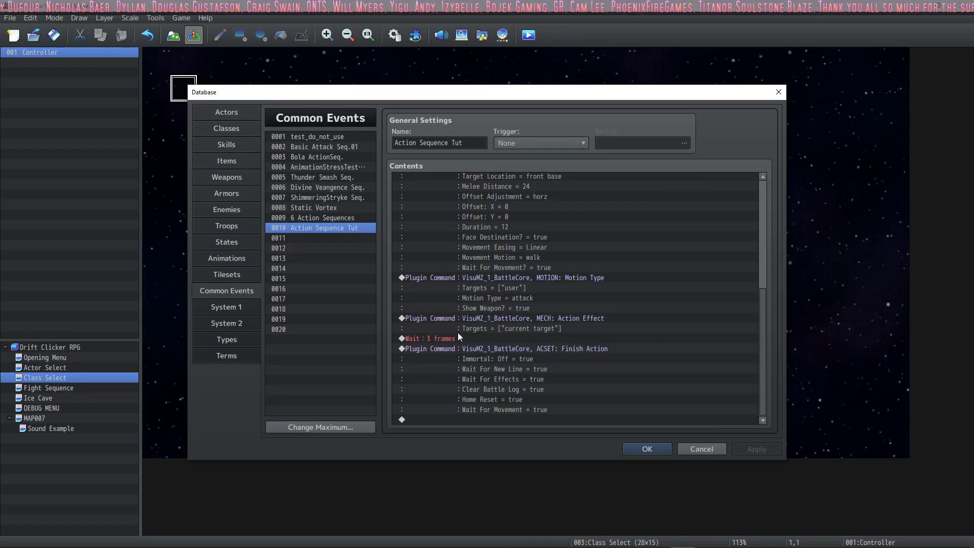
pyautogui.click(475, 346)
pyautogui.click(474, 339)
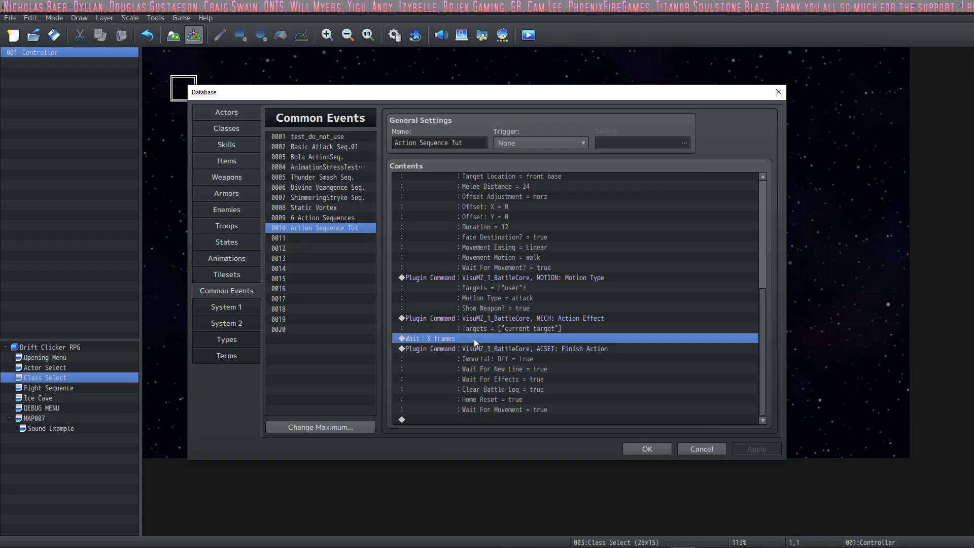
# - Save the changes and close the Database with OK
pyautogui.scroll(3, 558, 330)
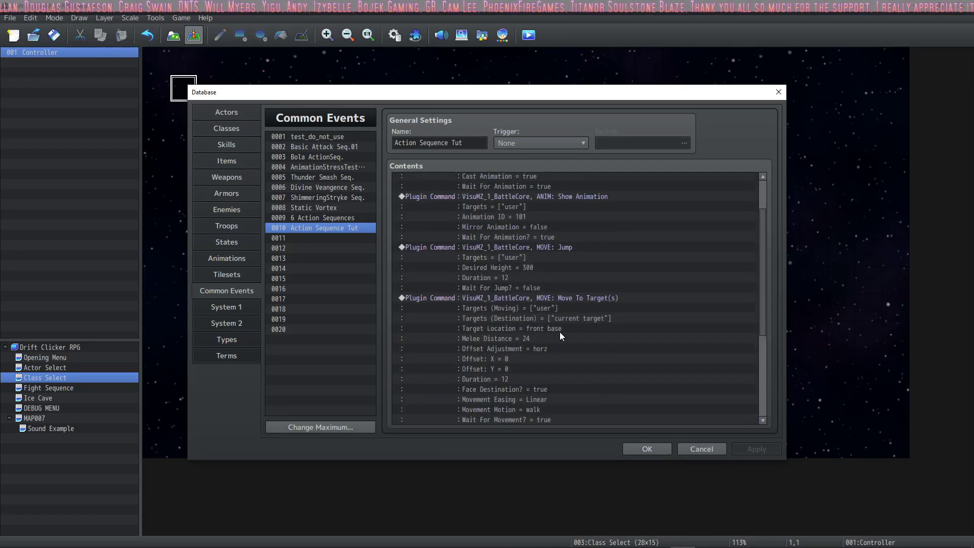
pyautogui.scroll(-3, 559, 328)
pyautogui.click(647, 448)
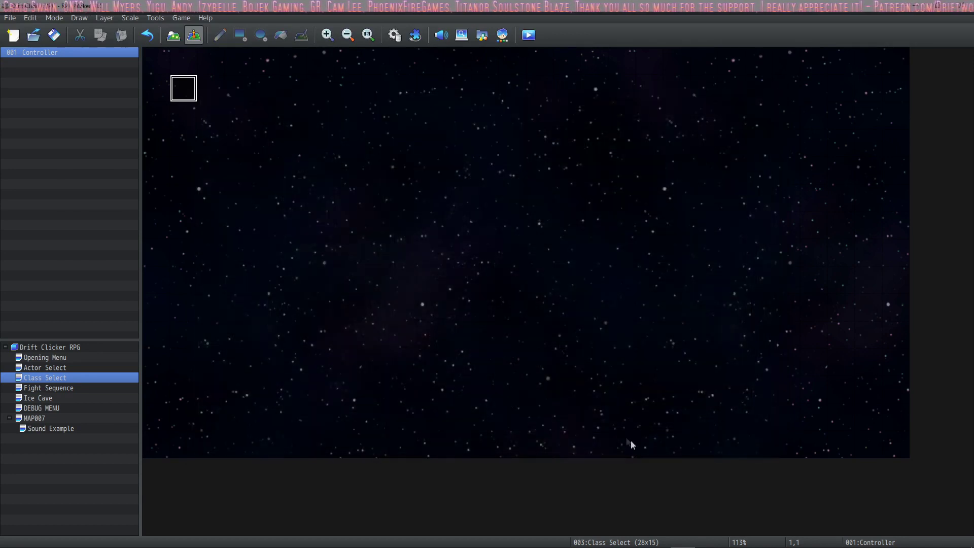
pyautogui.press('F9')
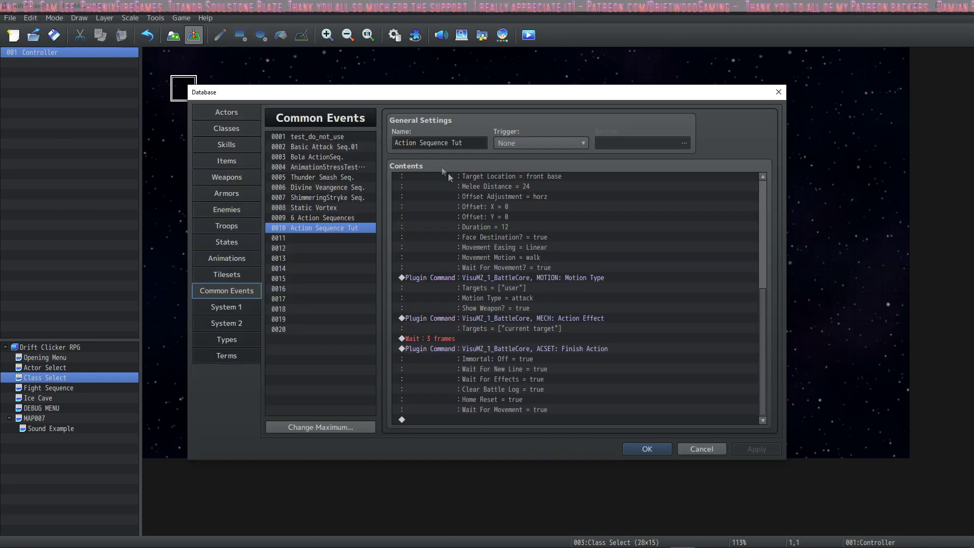
# - Make skill 0300 Test Action Sequence usable only in battle and set its 1 Enemy scope
pyautogui.click(224, 145)
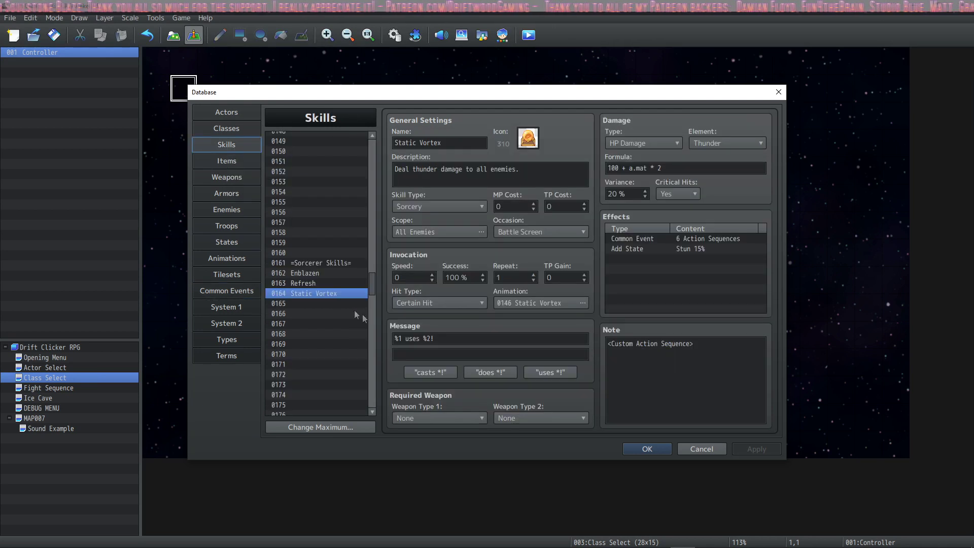
pyautogui.click(540, 232)
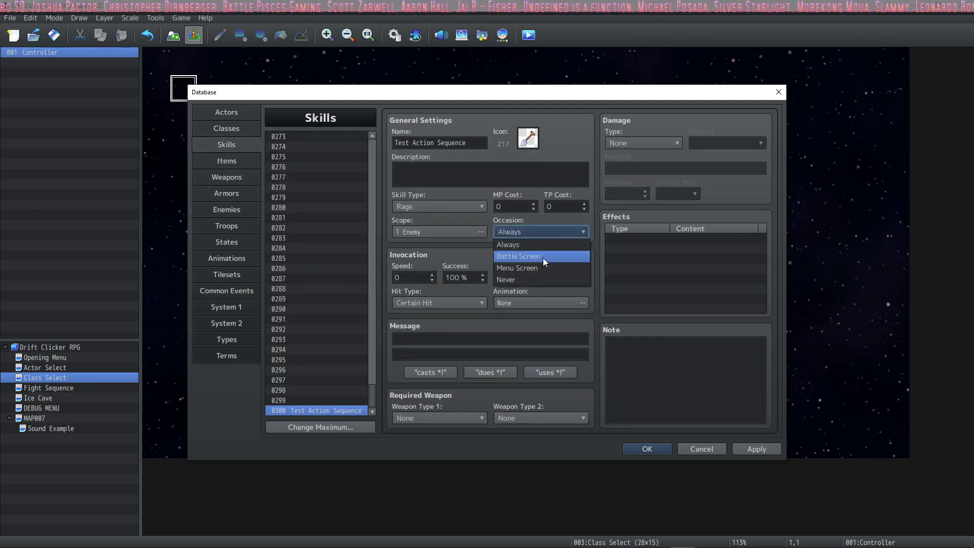
pyautogui.click(543, 258)
pyautogui.click(440, 233)
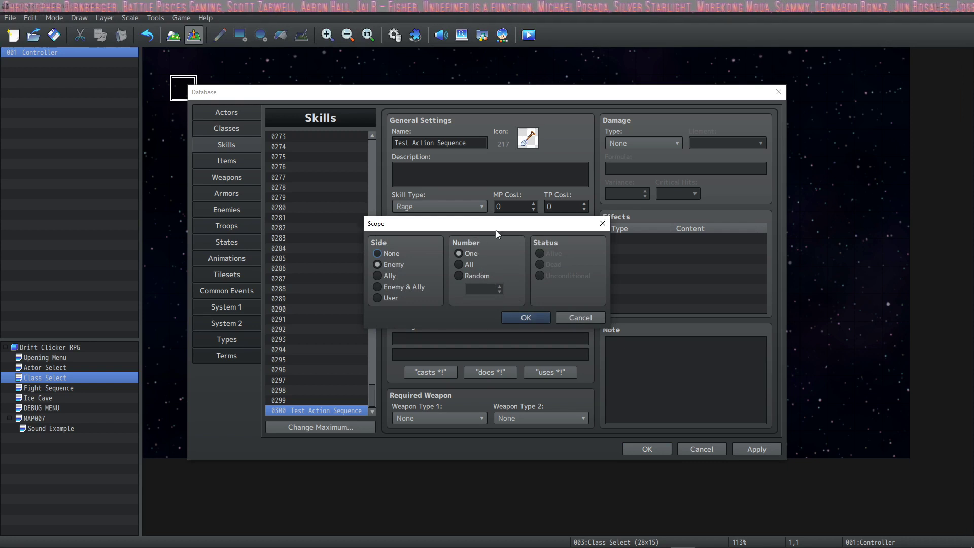
pyautogui.moveTo(495, 230); pyautogui.dragTo(516, 260)
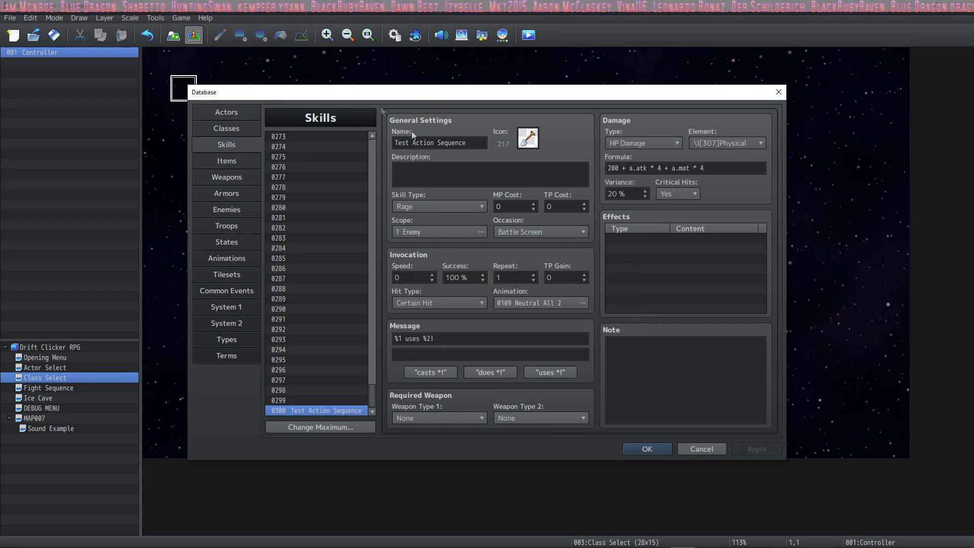
# - Paste the <Custom Action Sequence> note tag and add a Common Event: Action Sequence Tut effect
pyautogui.click(693, 368)
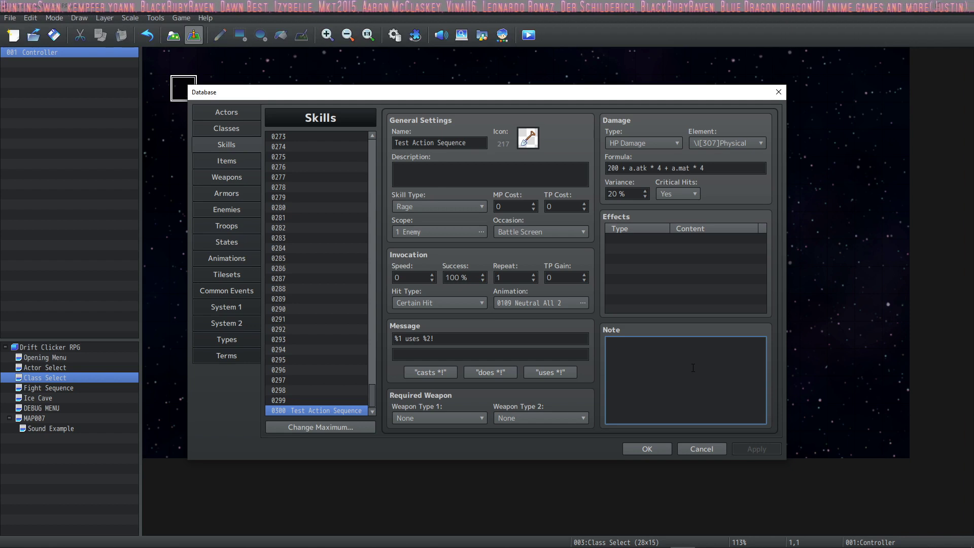
pyautogui.write('<Custom Action Sequence>')
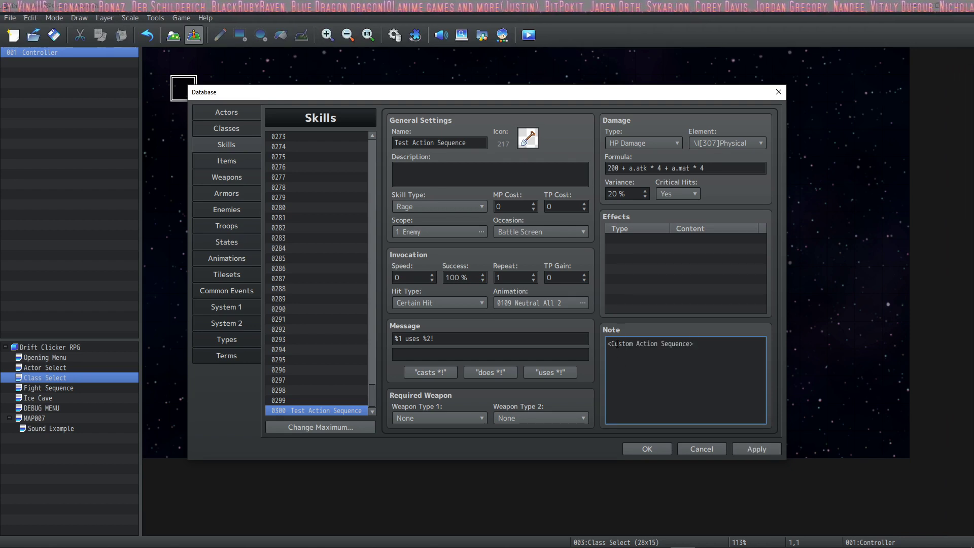
pyautogui.click(670, 238)
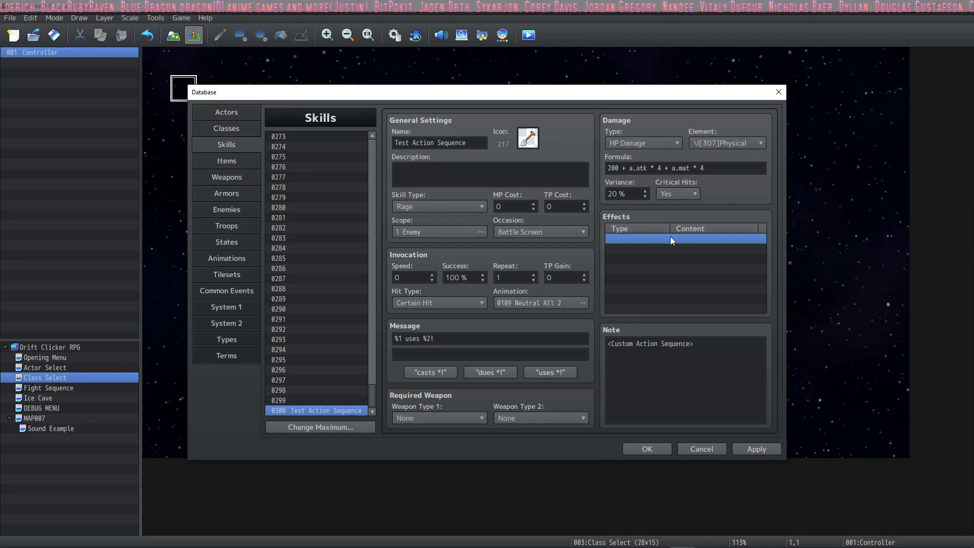
pyautogui.doubleClick(670, 238)
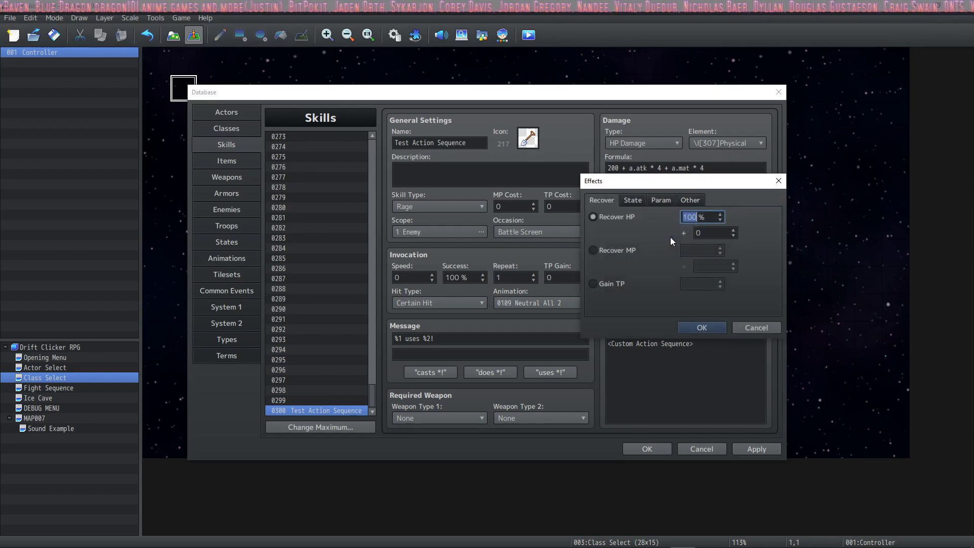
pyautogui.click(691, 201)
pyautogui.click(617, 285)
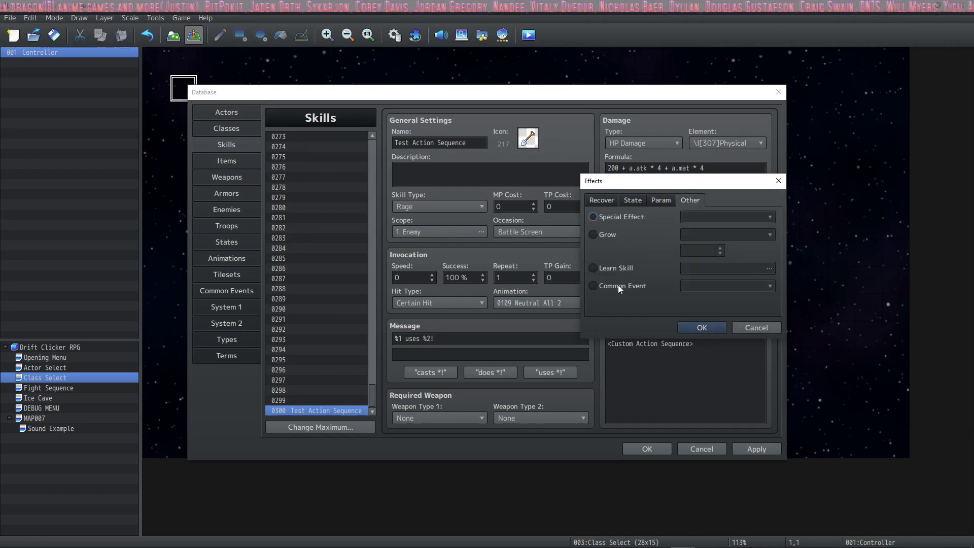
pyautogui.press('Return')
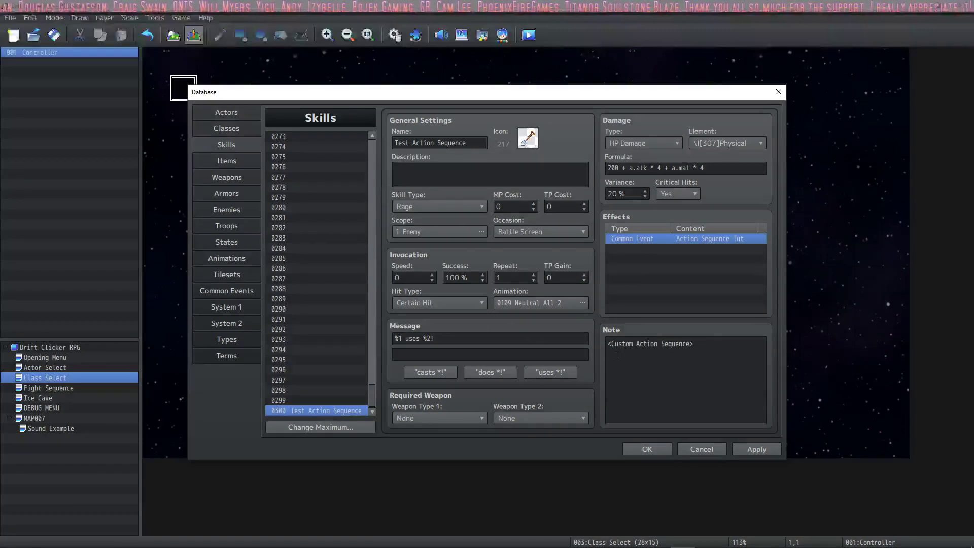
# - Check the note tag line, then save the skill and close the Database
pyautogui.tripleClick(675, 343)
pyautogui.click(679, 343)
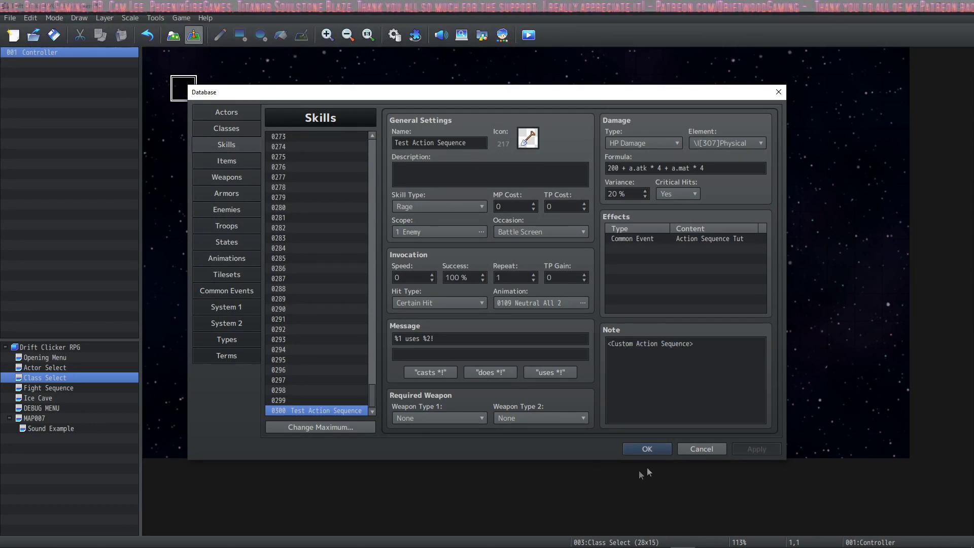
pyautogui.click(652, 450)
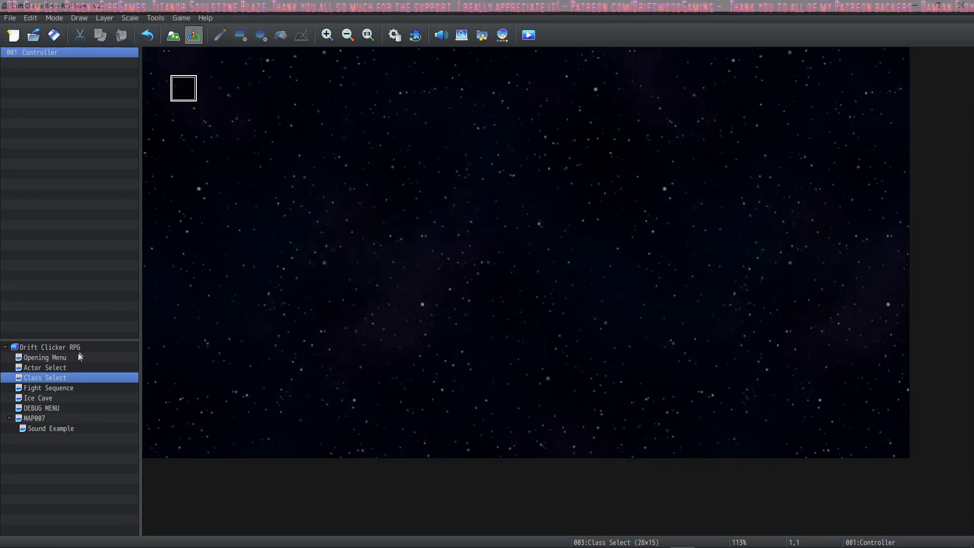
# - Run a test battle using Test Action Sequence on the enemy through to victory
pyautogui.doubleClick(187, 95)
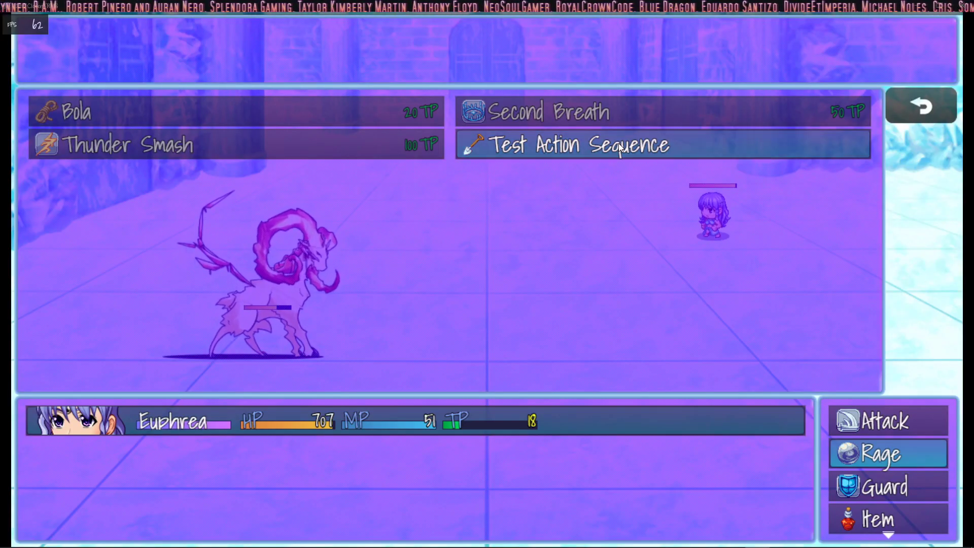
pyautogui.click(619, 143)
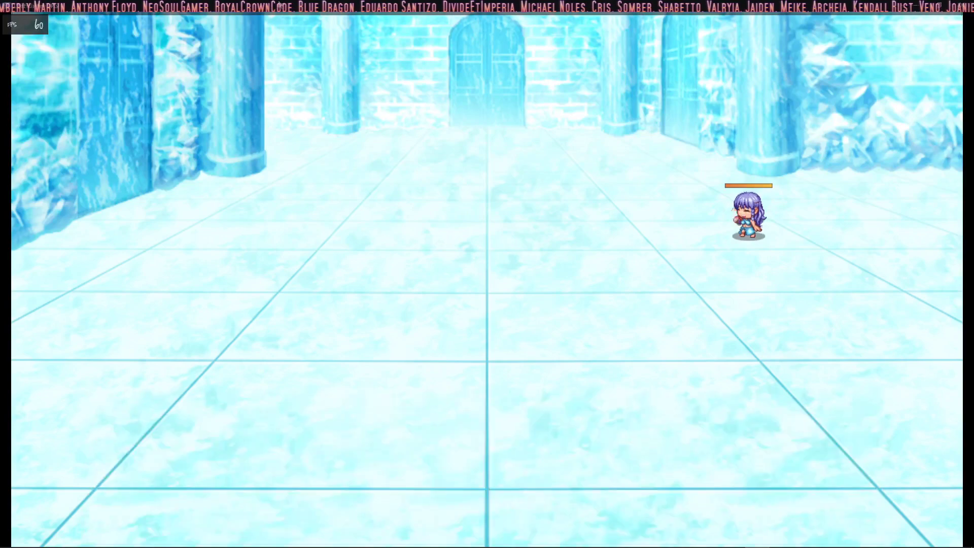
pyautogui.press('Return')
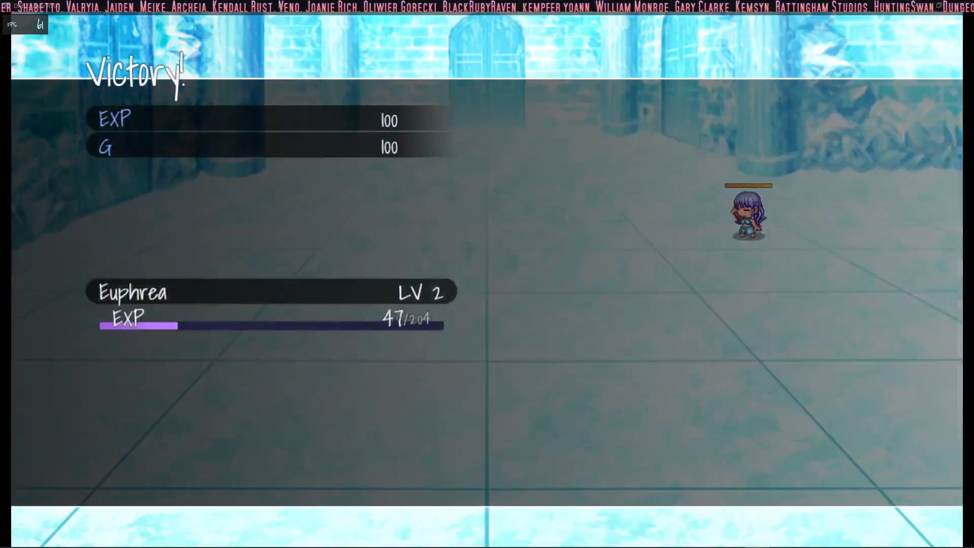
pyautogui.press('Return')
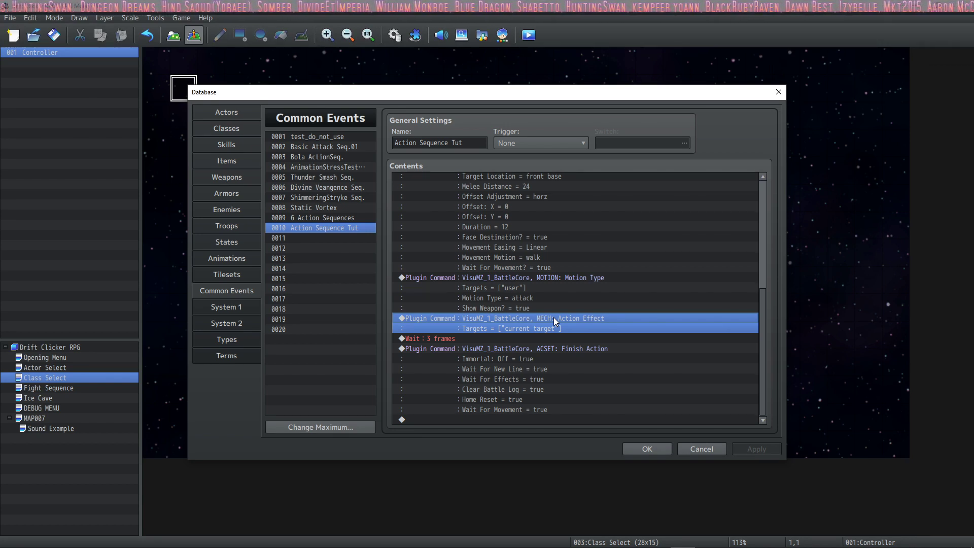
# - Duplicate the Action Effect and 3-frame wait just above Finish Action
pyautogui.moveTo(468, 340); pyautogui.dragTo(501, 320)
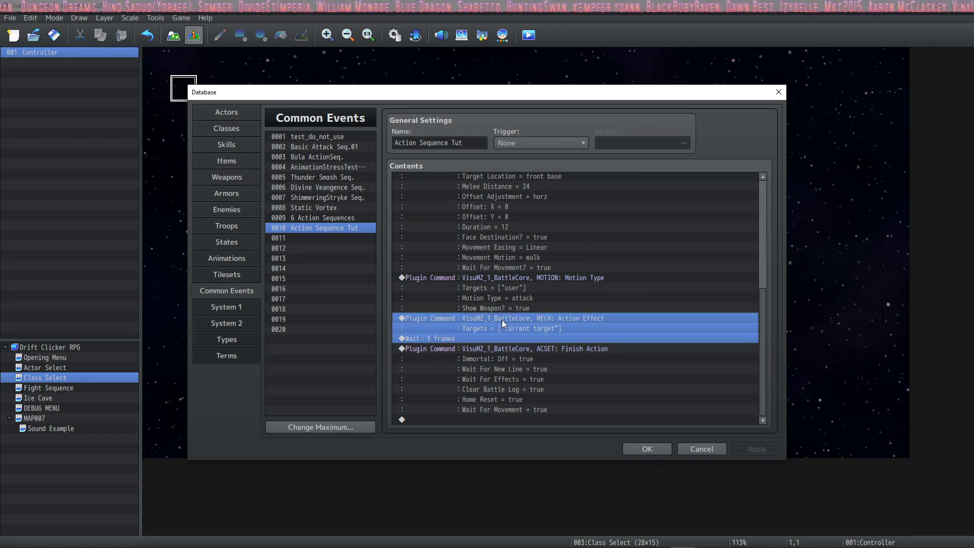
pyautogui.click(472, 348)
pyautogui.hotkey('ctrl', 'v')
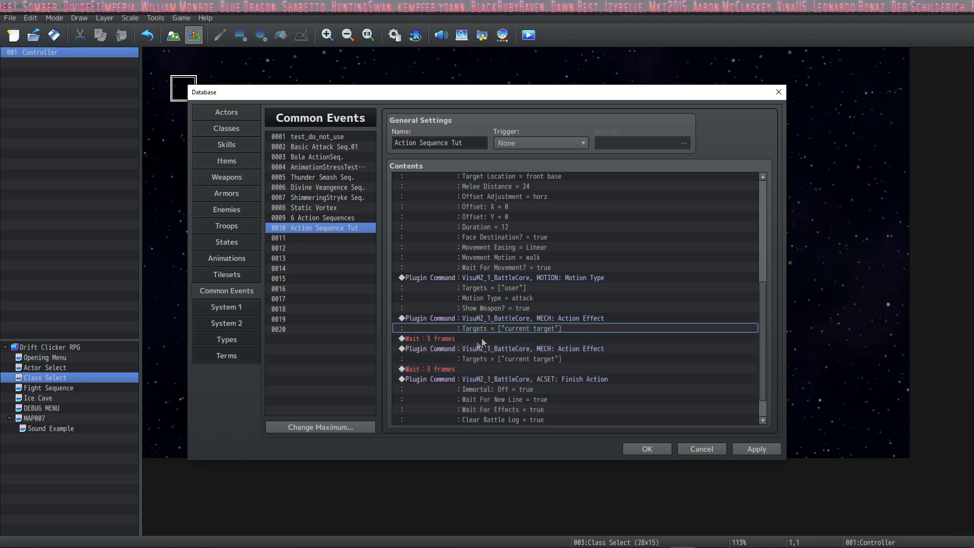
# - Move the Move To Target(s) block to just after the first Action Effect
pyautogui.click(448, 339)
pyautogui.click(470, 350)
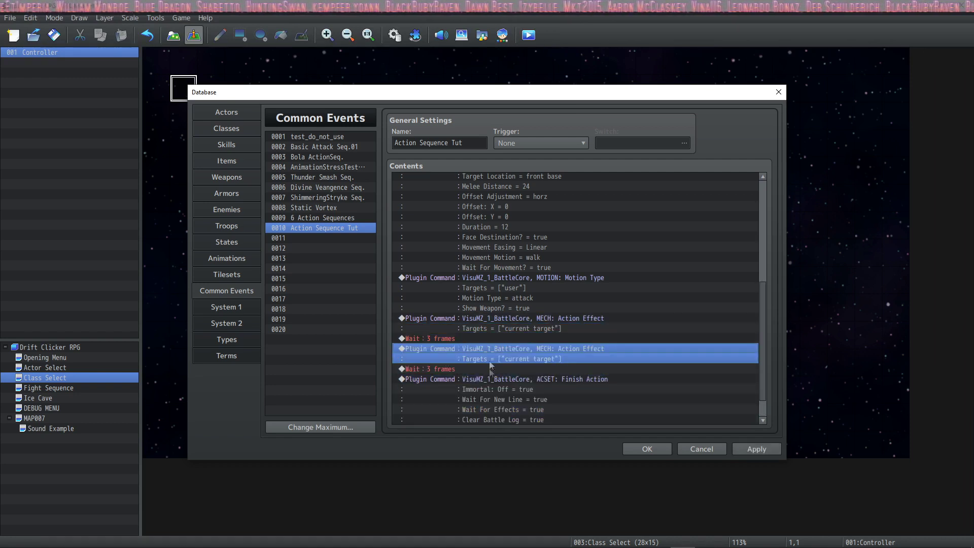
pyautogui.click(491, 381)
pyautogui.scroll(-1, 467, 343)
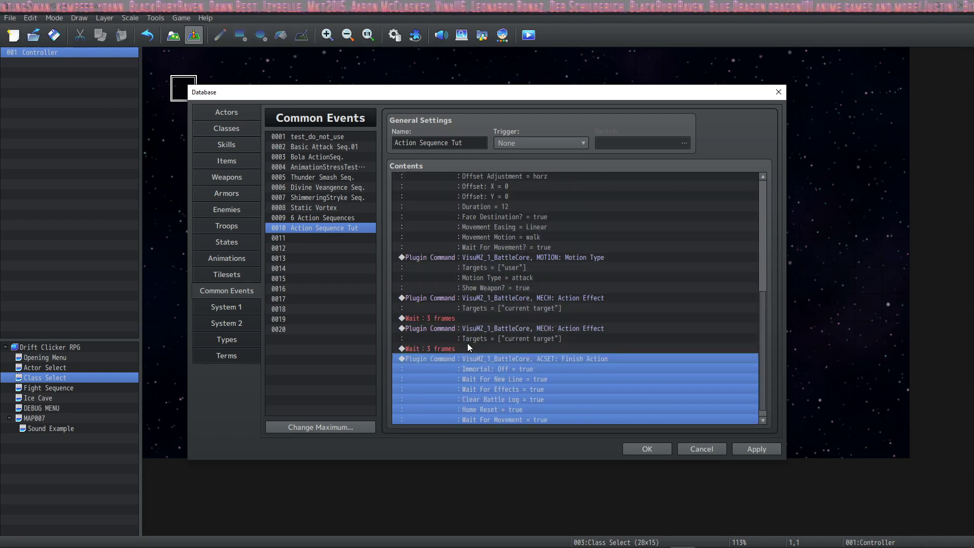
pyautogui.scroll(5, 586, 267)
pyautogui.click(586, 267)
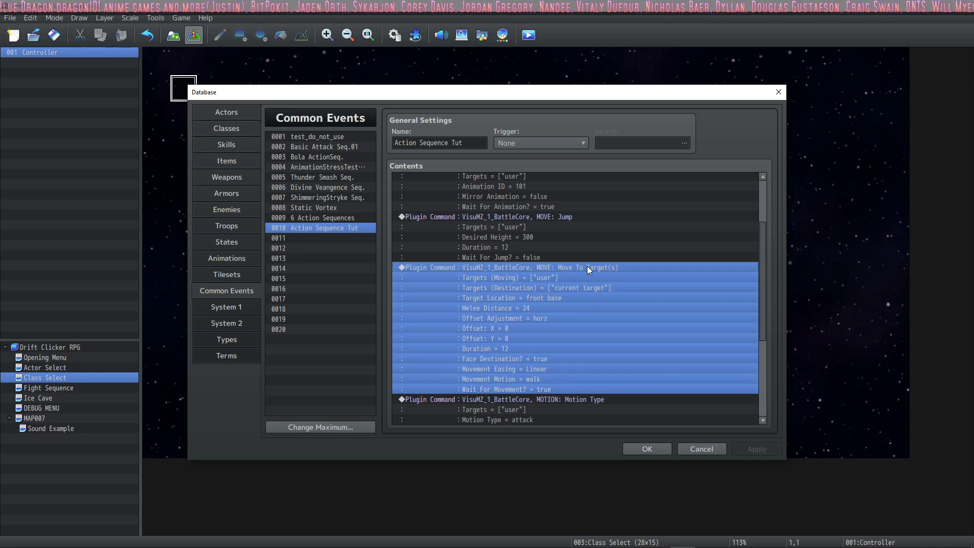
pyautogui.scroll(-5, 586, 265)
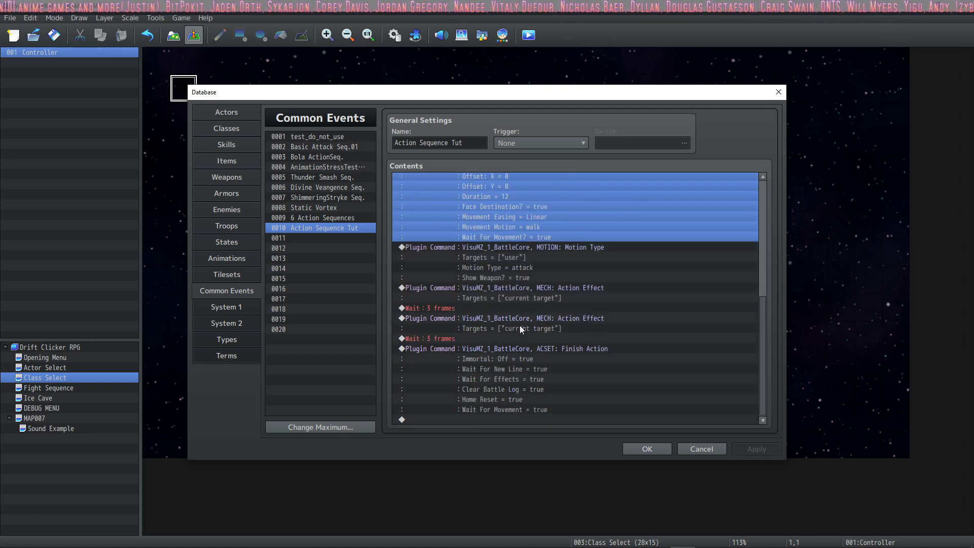
pyautogui.hotkey('ctrl', 'x')
pyautogui.click(519, 311)
pyautogui.hotkey('ctrl', 'v')
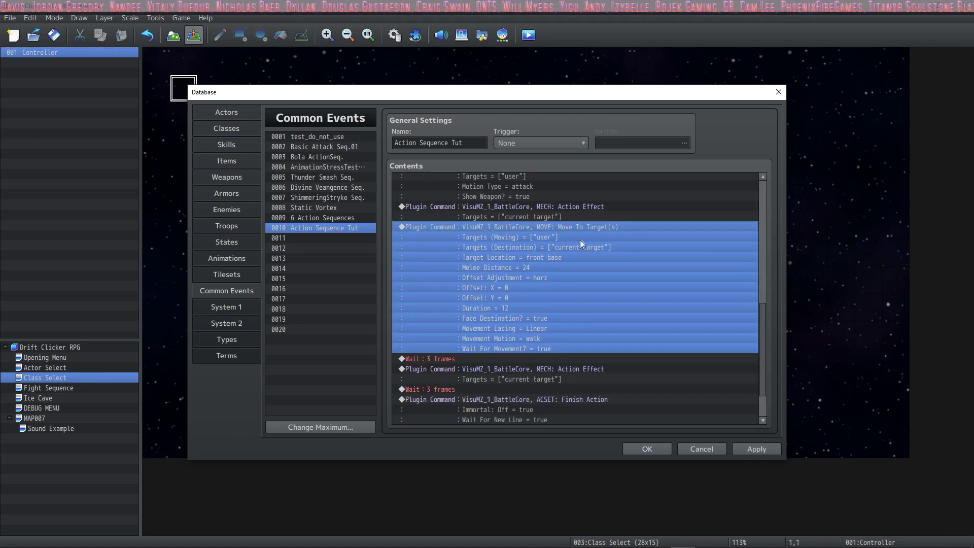
# - Change the second Move To Target(s) location to the target's back center
pyautogui.doubleClick(558, 227)
pyautogui.press('Return')
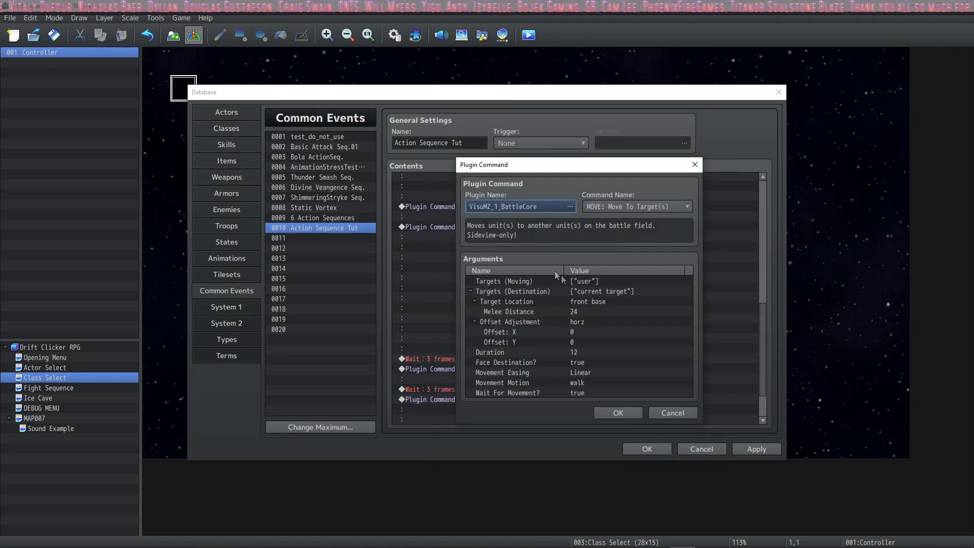
pyautogui.doubleClick(594, 303)
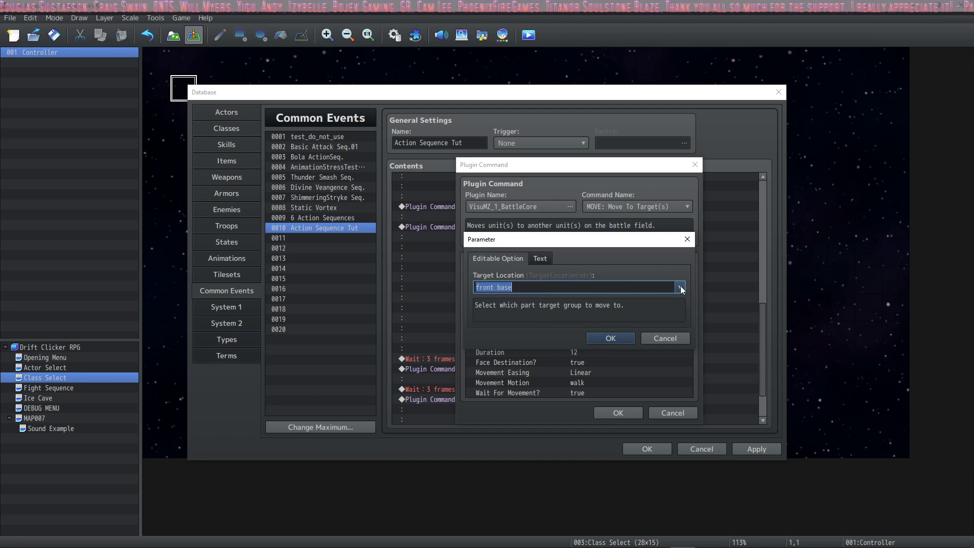
pyautogui.click(680, 288)
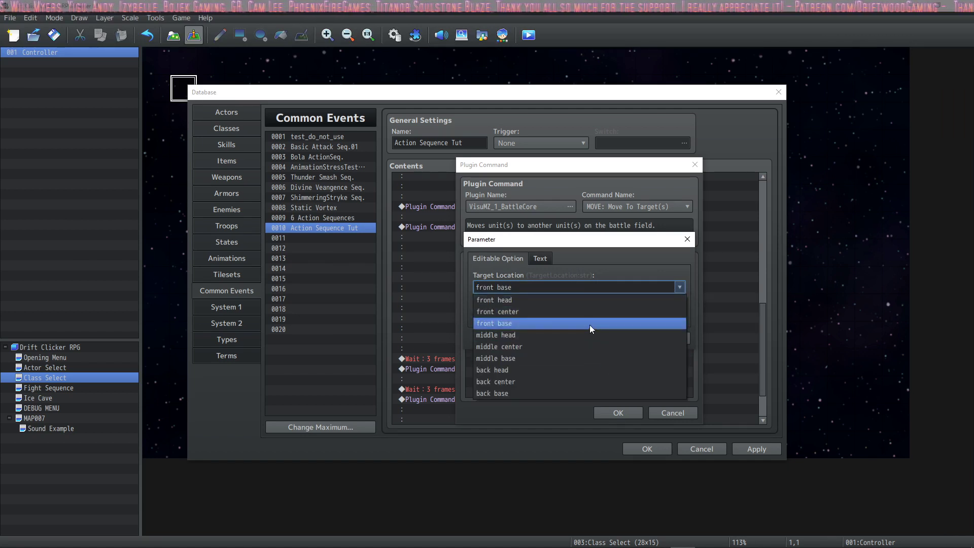
pyautogui.click(557, 382)
pyautogui.click(623, 337)
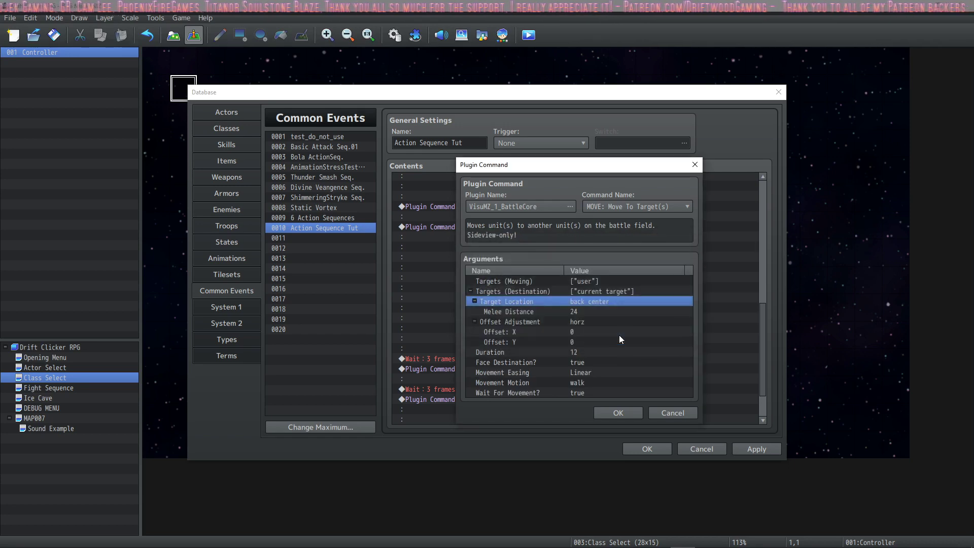
pyautogui.click(618, 412)
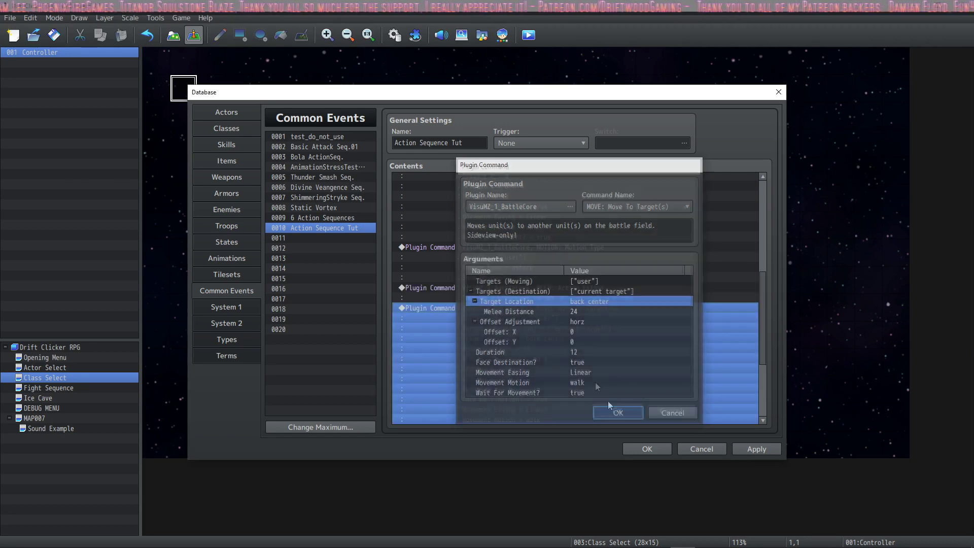
# - Select the 3-frame wait after the move as the insertion point
pyautogui.scroll(-2, 568, 320)
pyautogui.click(527, 318)
pyautogui.scroll(1, 526, 318)
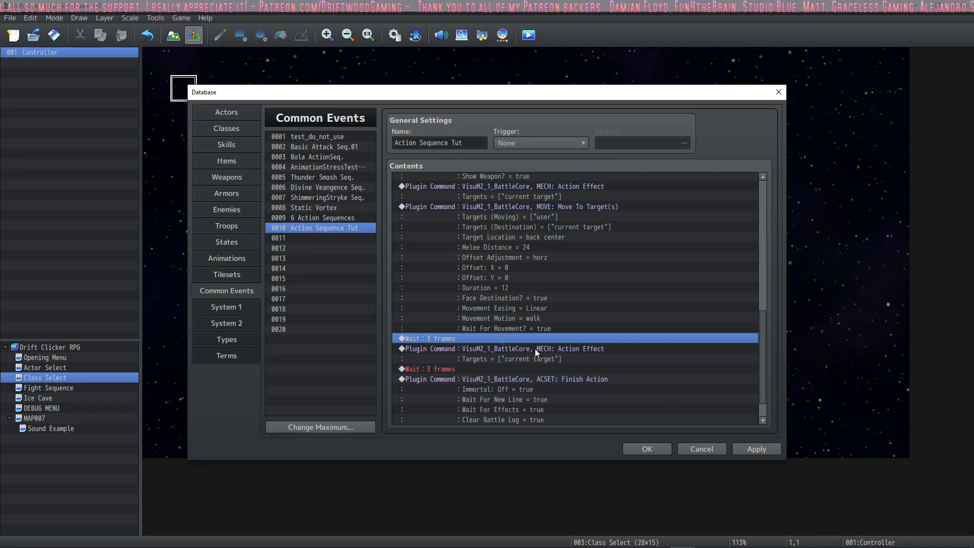
pyautogui.press('Insert')
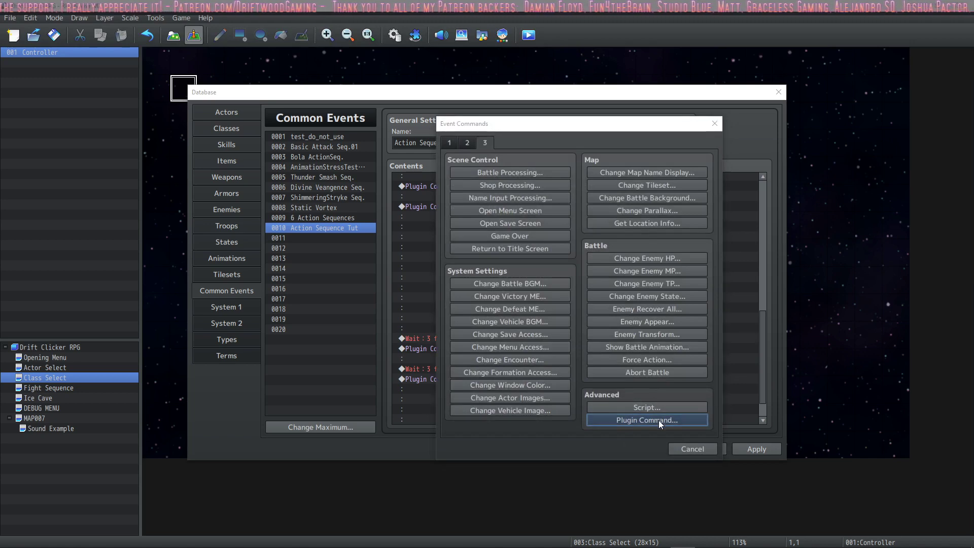
# - Add a VisuMZ_1_BattleCore MOVE: Face Direction command set to backward
pyautogui.click(659, 420)
pyautogui.click(564, 204)
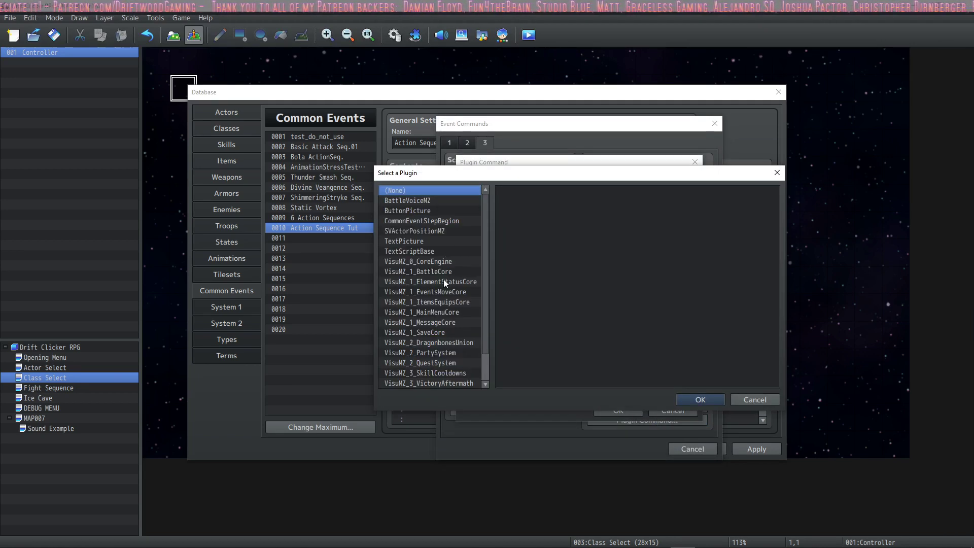
pyautogui.doubleClick(433, 272)
pyautogui.click(637, 204)
pyautogui.scroll(-1, 674, 331)
pyautogui.click(674, 331)
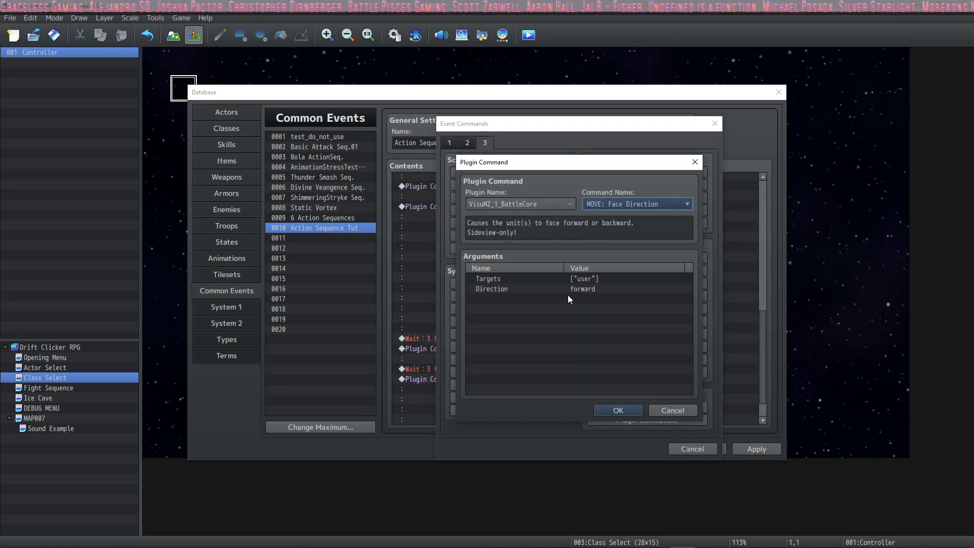
pyautogui.doubleClick(589, 289)
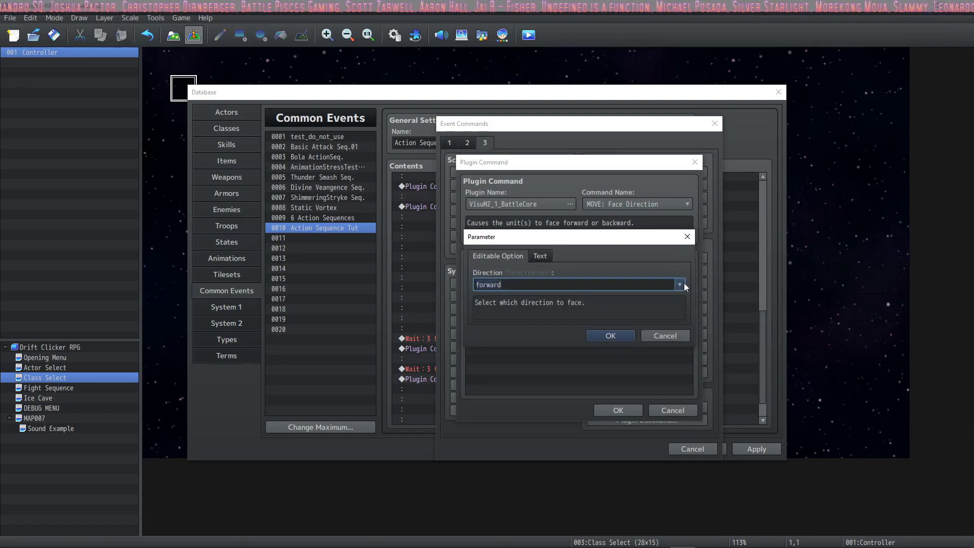
pyautogui.click(680, 285)
pyautogui.click(577, 309)
pyautogui.press('Return')
pyautogui.press('Return')
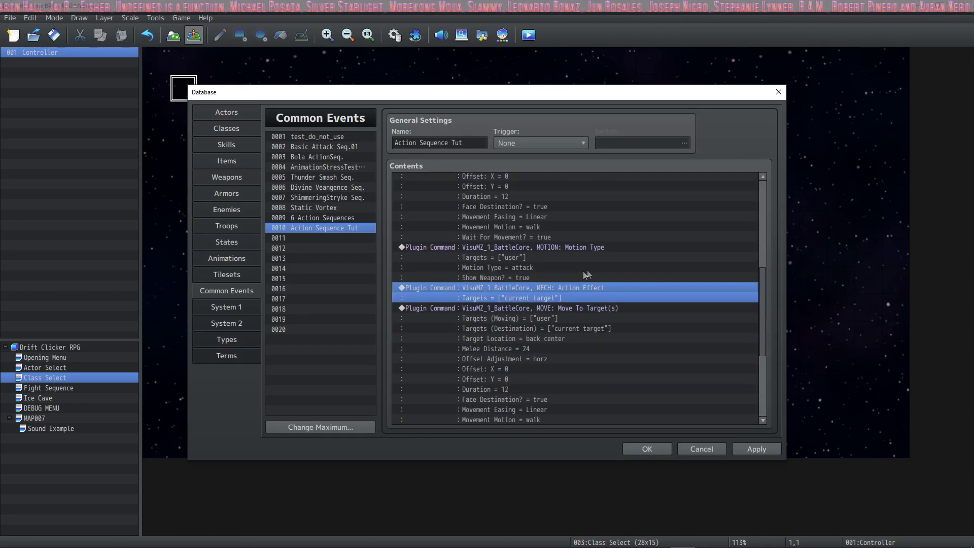
pyautogui.click(558, 297)
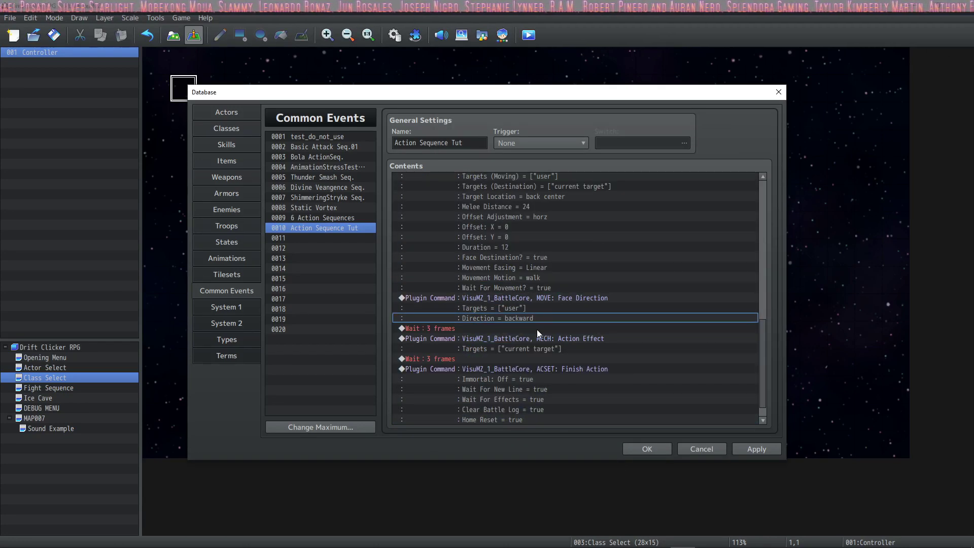
# - Paste the attack Motion Type above the second Action Effect and apply the changes
pyautogui.click(516, 351)
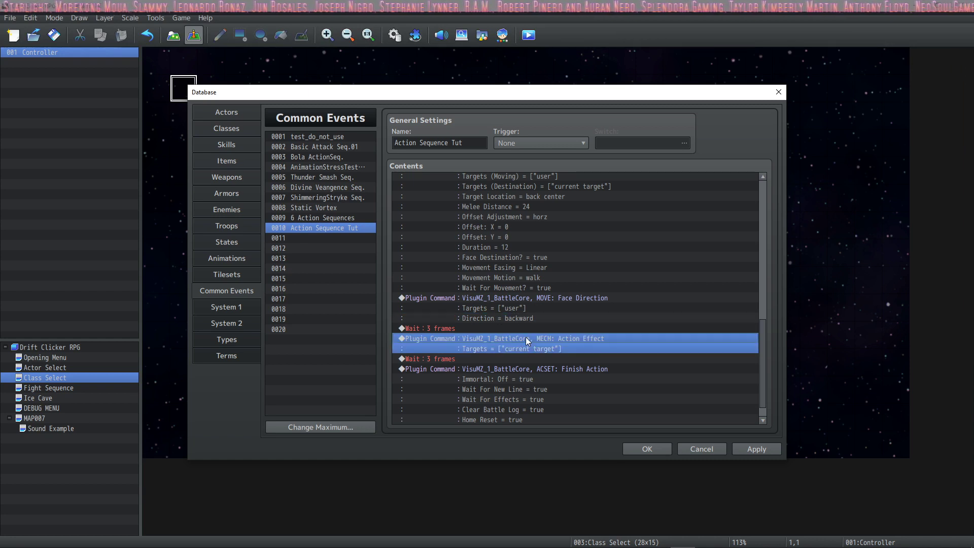
pyautogui.hotkey('ctrl', 'v')
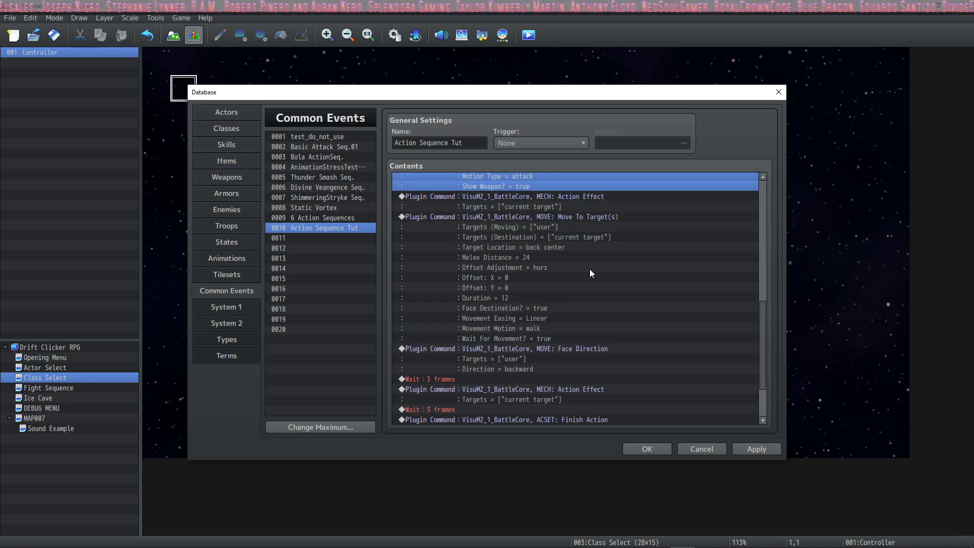
pyautogui.scroll(-2, 481, 330)
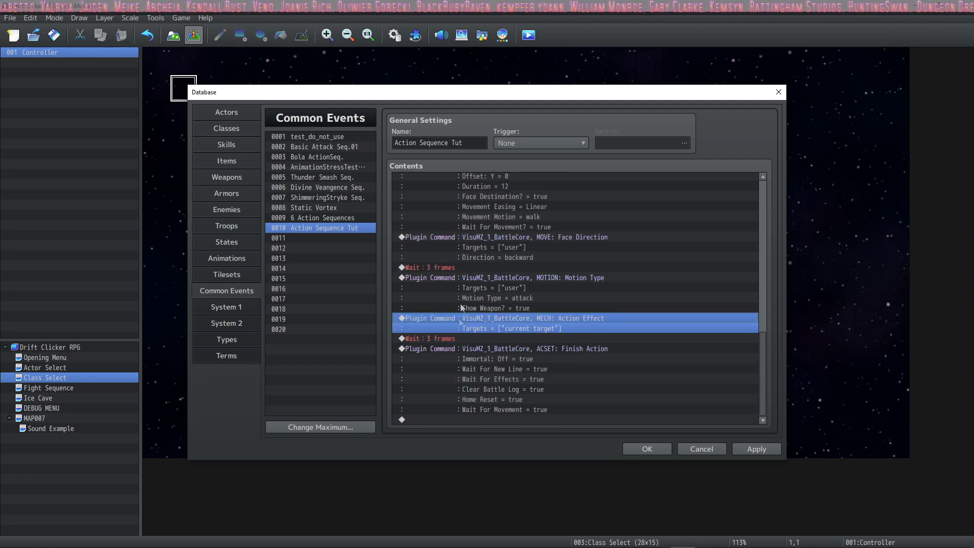
pyautogui.click(452, 339)
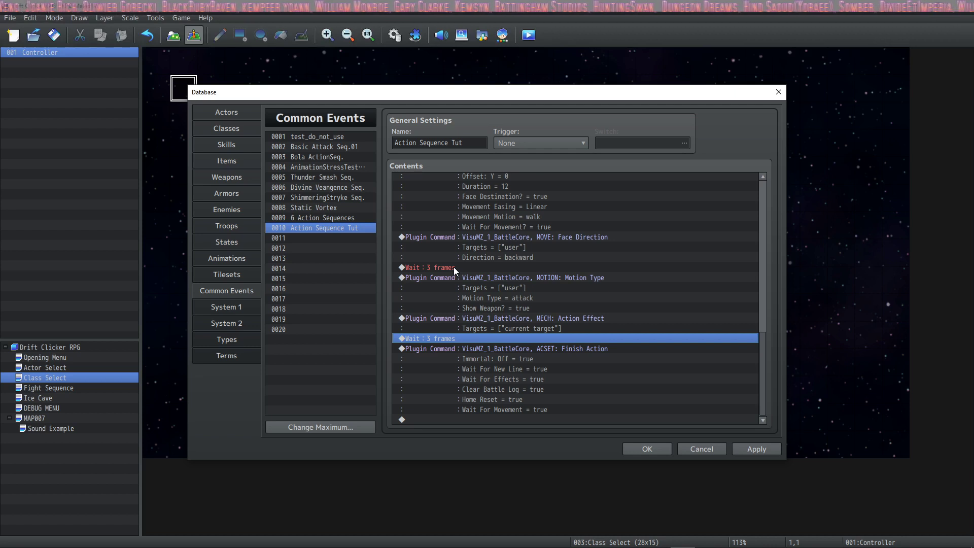
pyautogui.click(756, 449)
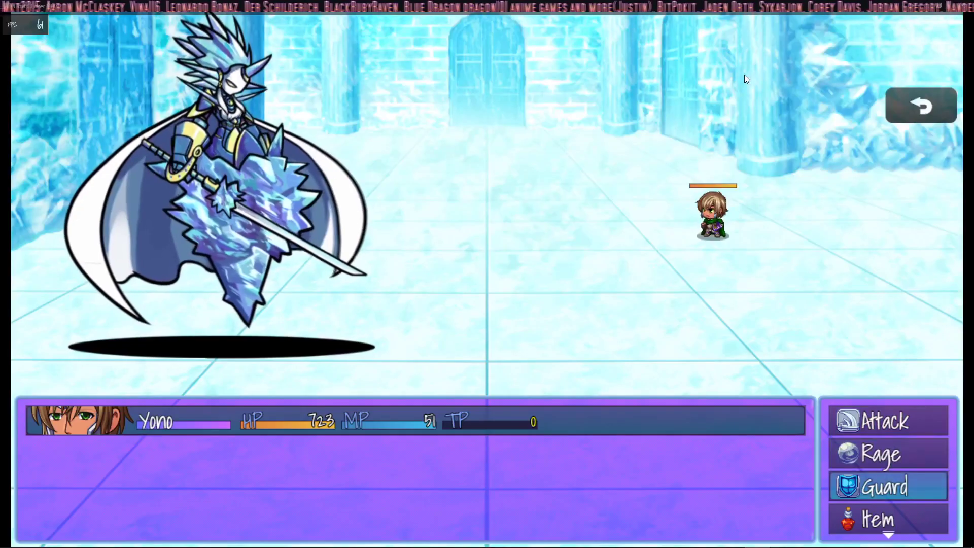
# - Use Test Action Sequence in the test battle, then confirm through the victory and level-up screens
pyautogui.press('Down')
pyautogui.press('Right')
pyautogui.press('Return')
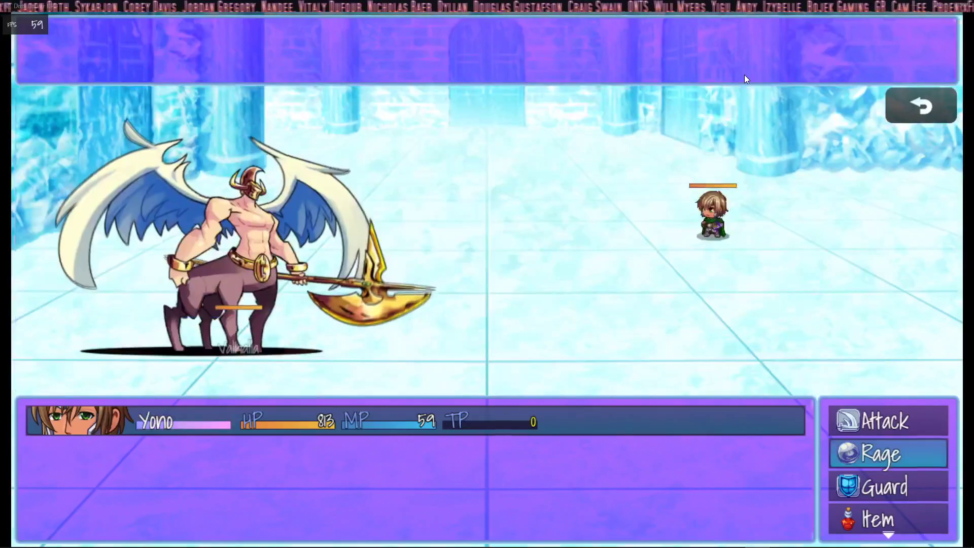
pyautogui.press('Return')
pyautogui.press('Return')
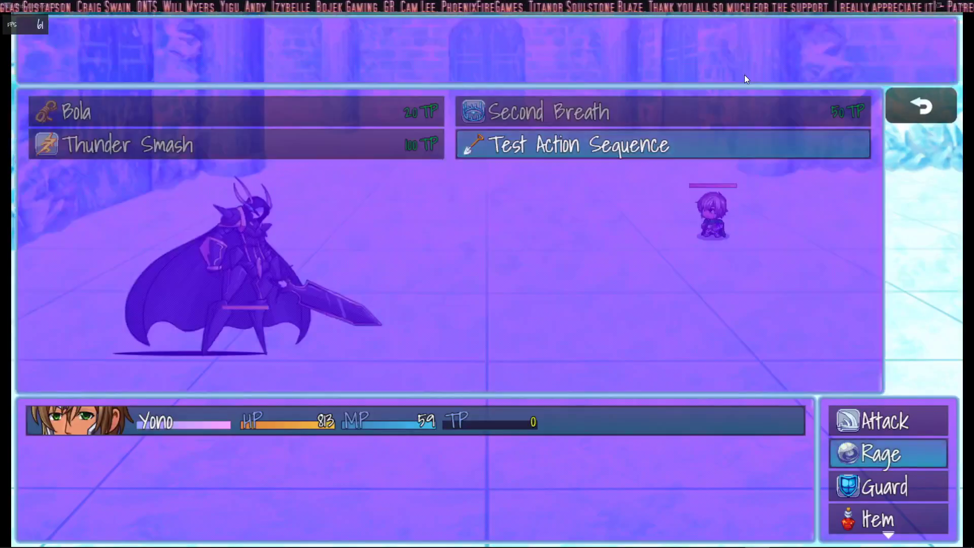
pyautogui.press('Return')
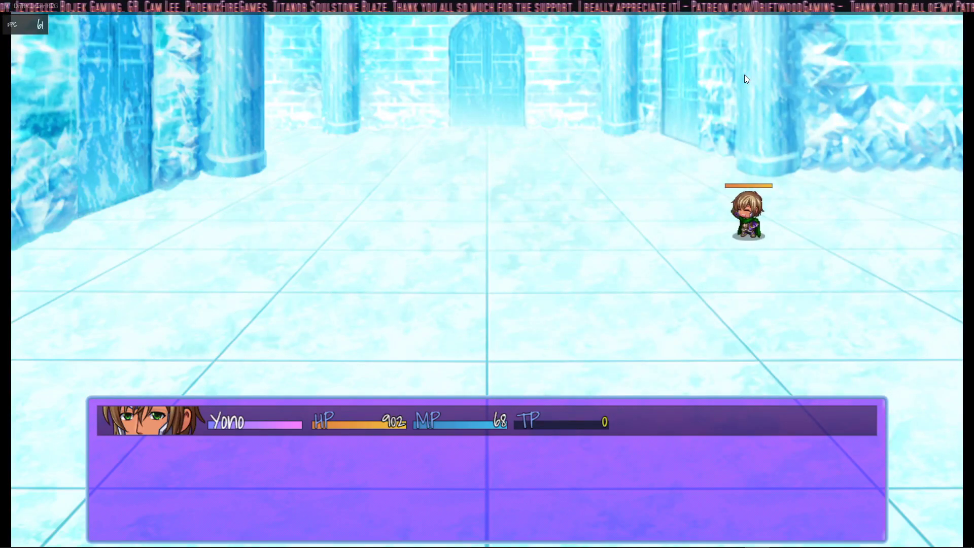
pyautogui.press('z')
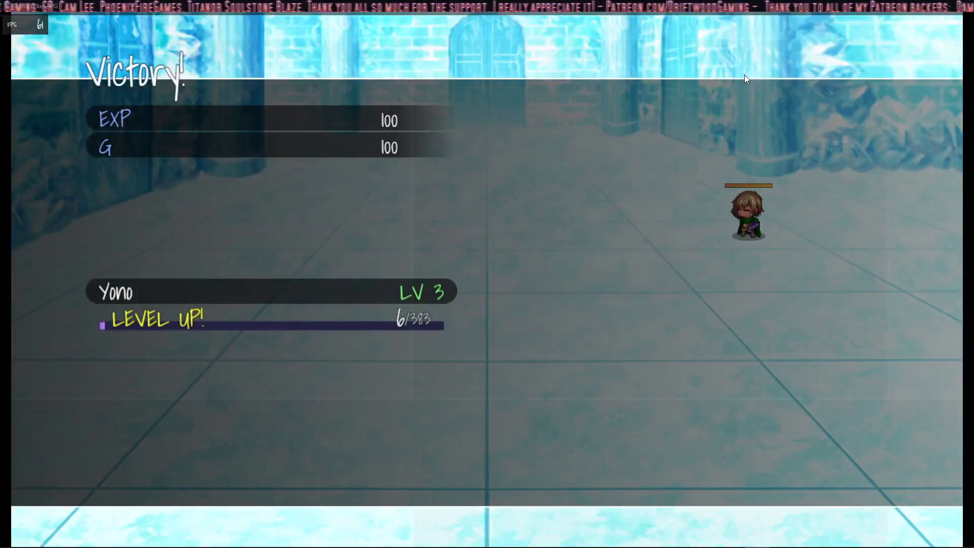
pyautogui.press('z')
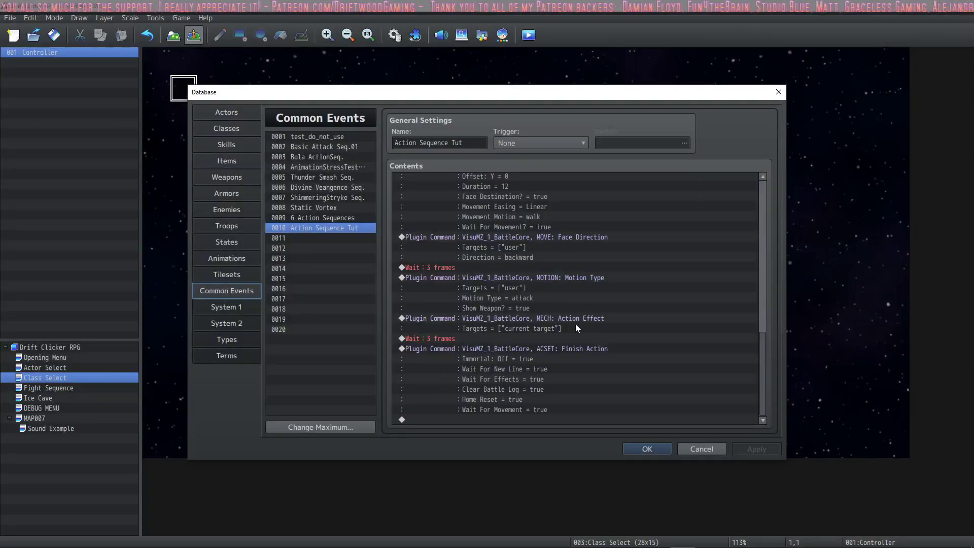
pyautogui.click(546, 350)
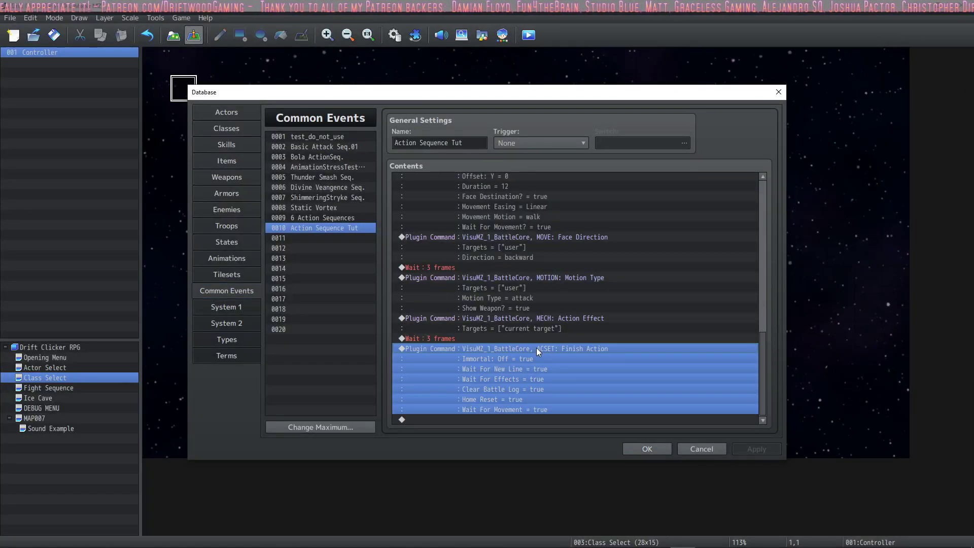
pyautogui.press('Insert')
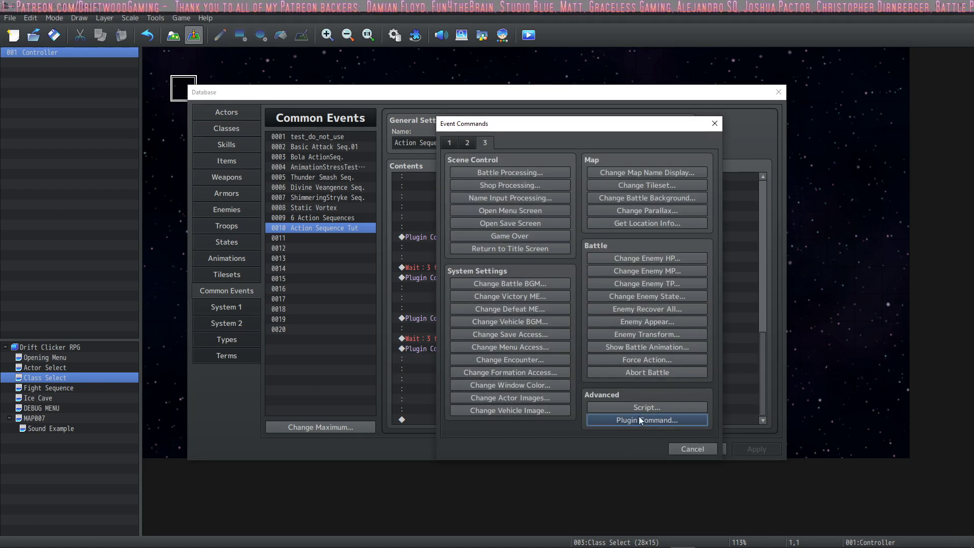
pyautogui.click(638, 416)
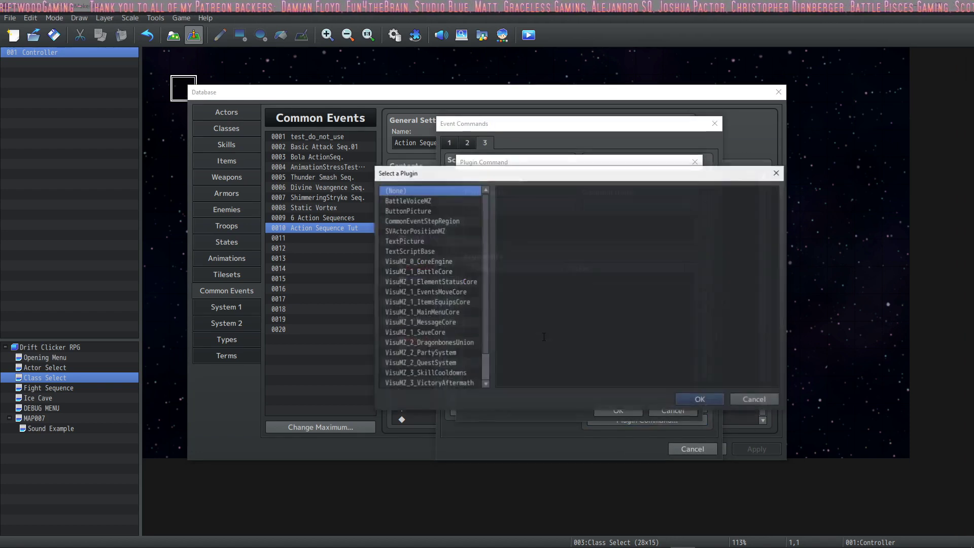
pyautogui.click(570, 204)
pyautogui.click(421, 231)
pyautogui.click(421, 241)
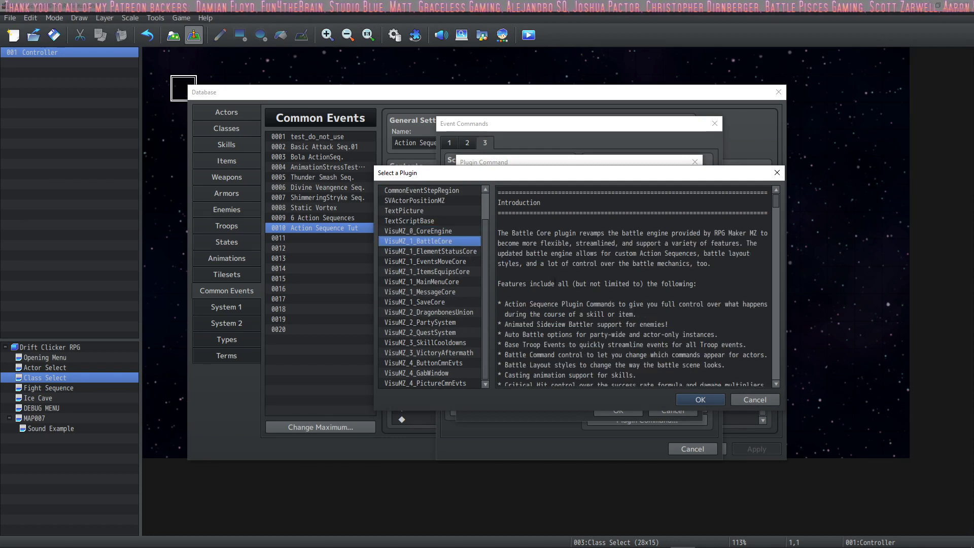
pyautogui.click(703, 402)
pyautogui.click(647, 204)
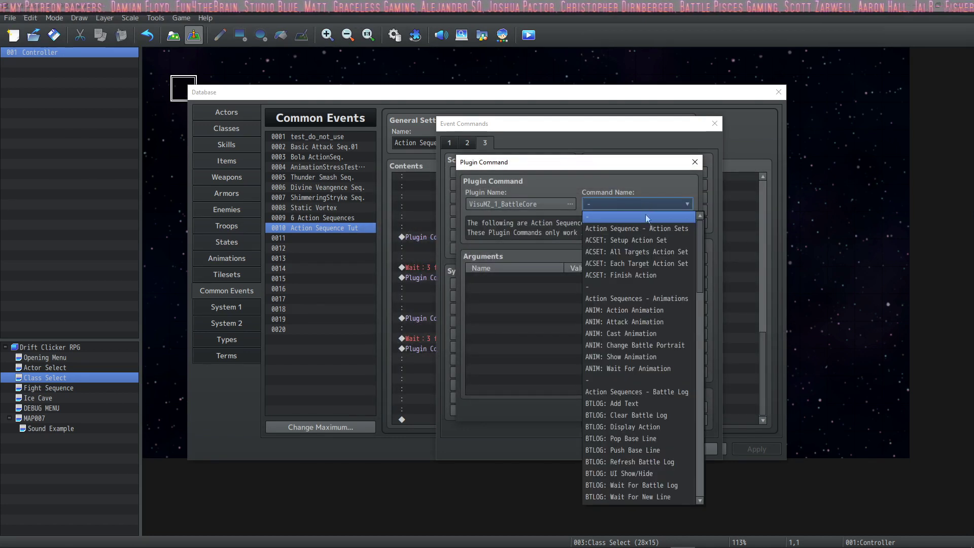
pyautogui.scroll(-7, 628, 306)
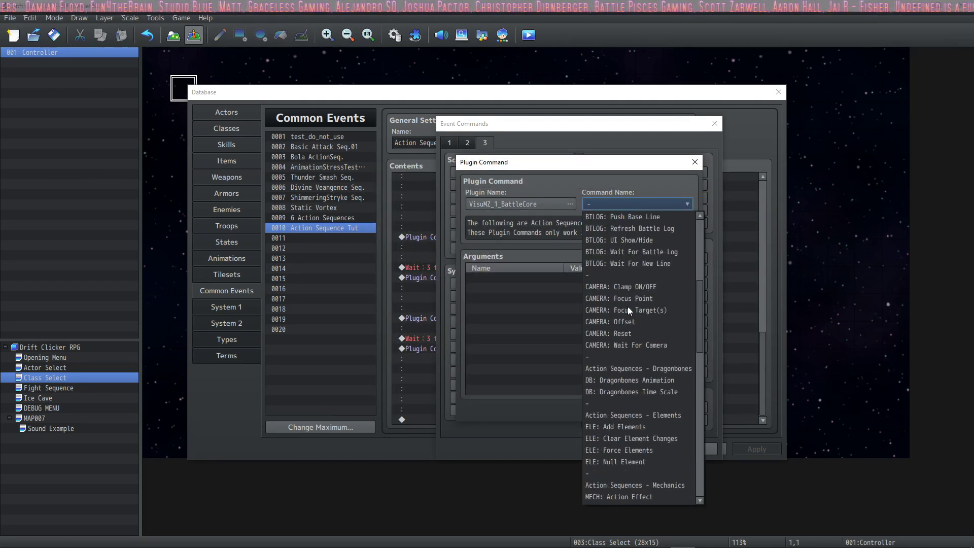
pyautogui.scroll(-4, 630, 323)
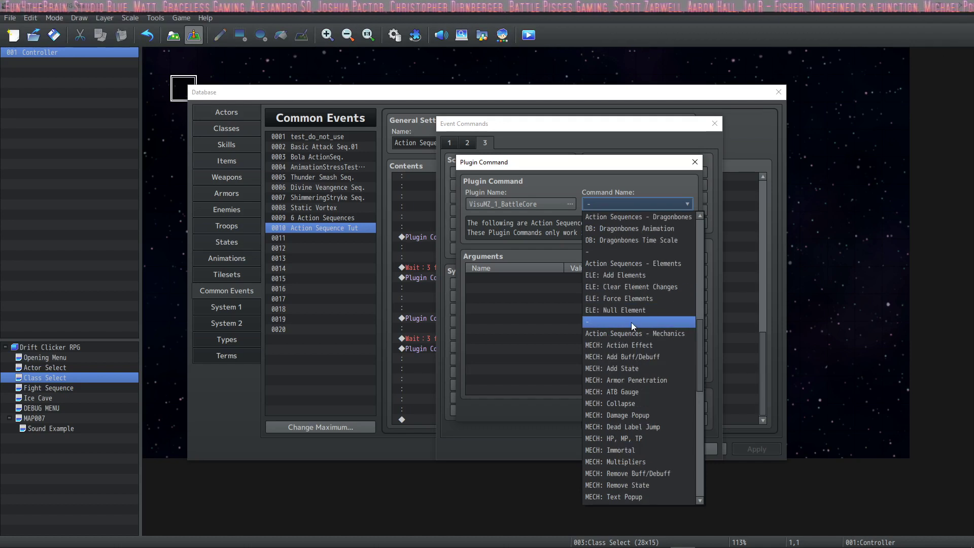
pyautogui.scroll(-3, 630, 322)
pyautogui.click(629, 277)
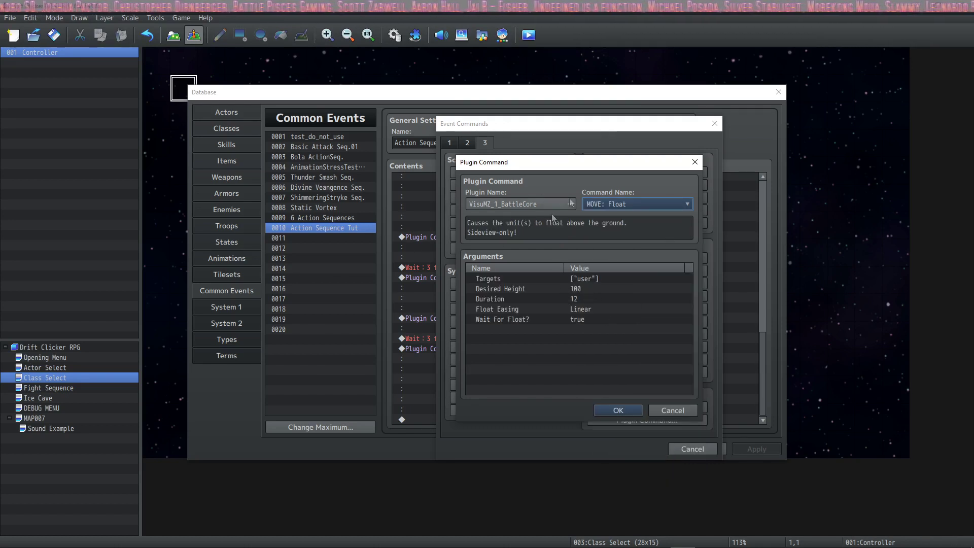
pyautogui.doubleClick(581, 289)
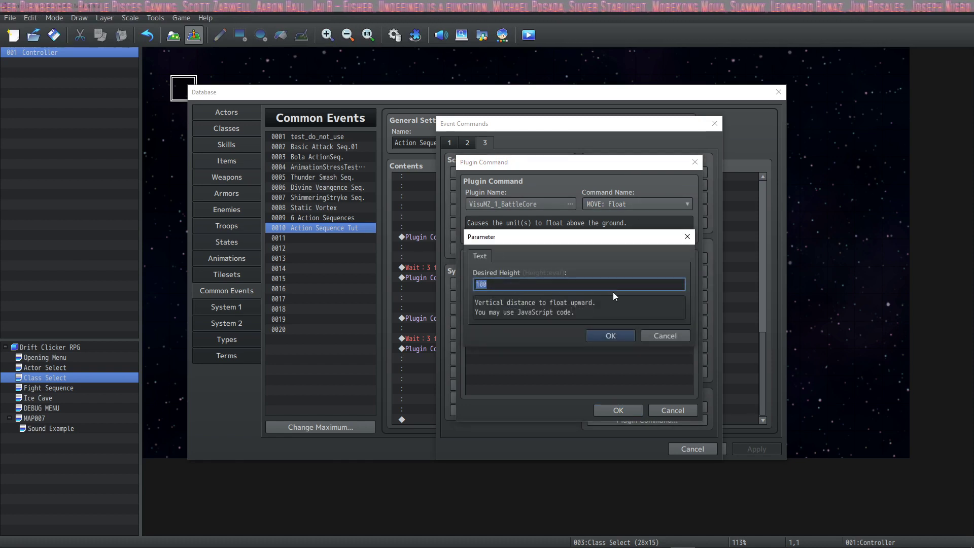
pyautogui.write('0')
pyautogui.click(623, 338)
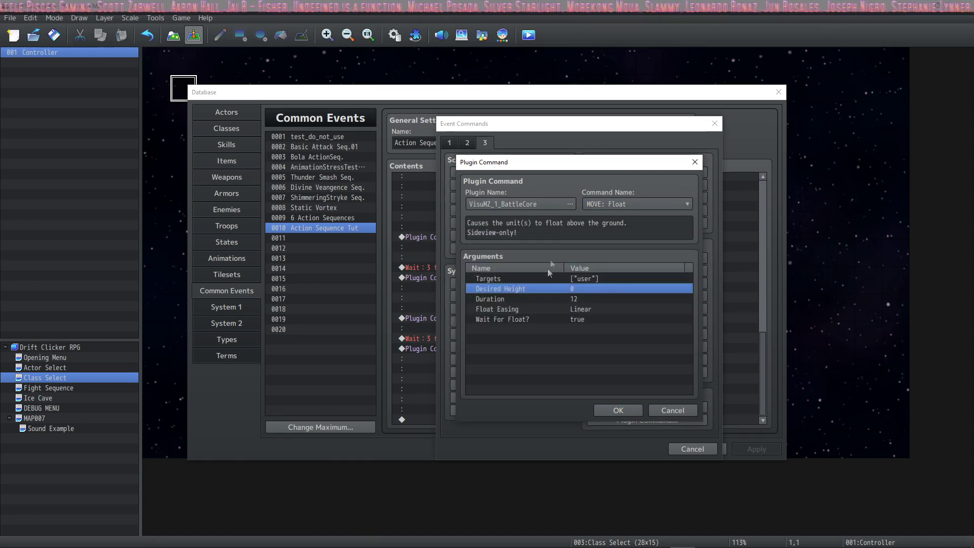
pyautogui.click(615, 409)
pyautogui.click(488, 298)
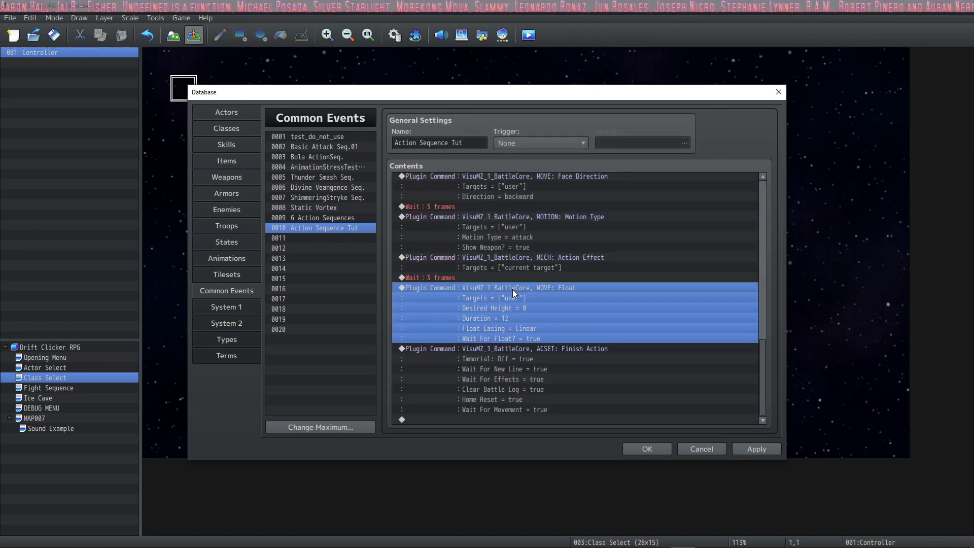
pyautogui.press('Delete')
pyautogui.click(499, 279)
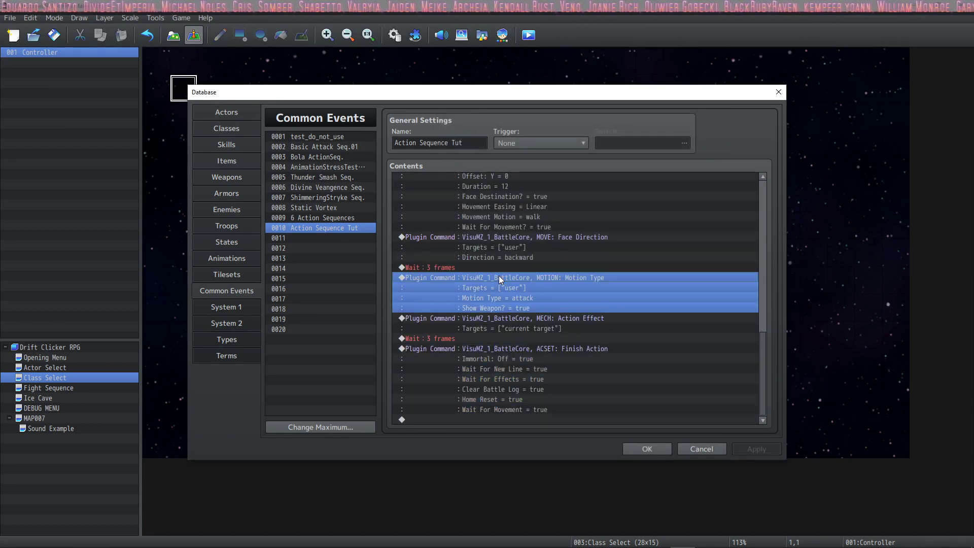